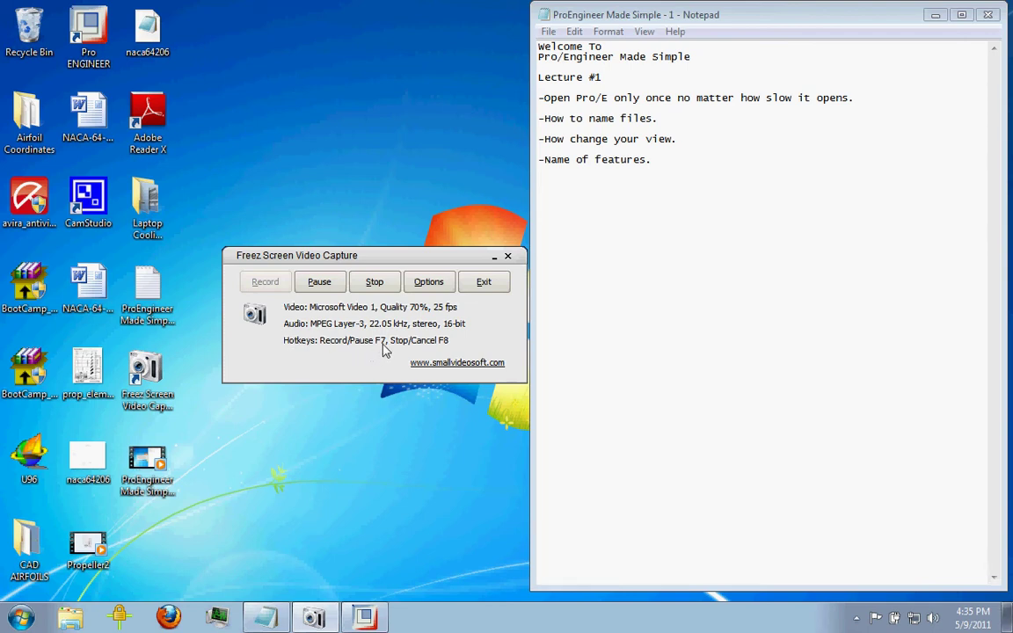
# Minimize the Freez Screen Video Capture window
pyautogui.click(495, 260)
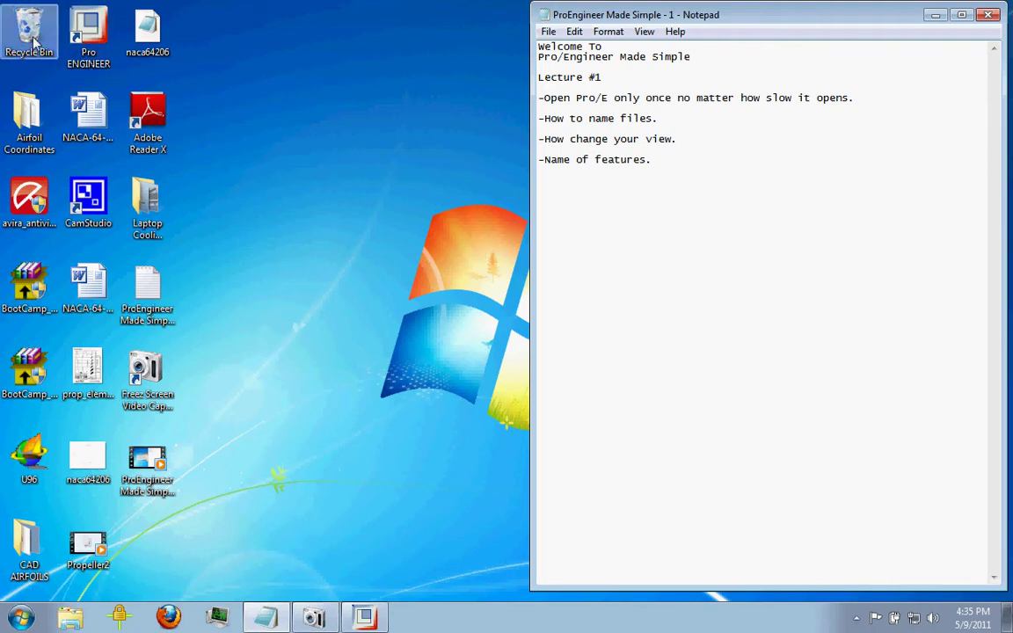
# Bring up Task Manager, scroll through its Processes list, then minimize it
pyautogui.click(220, 620)
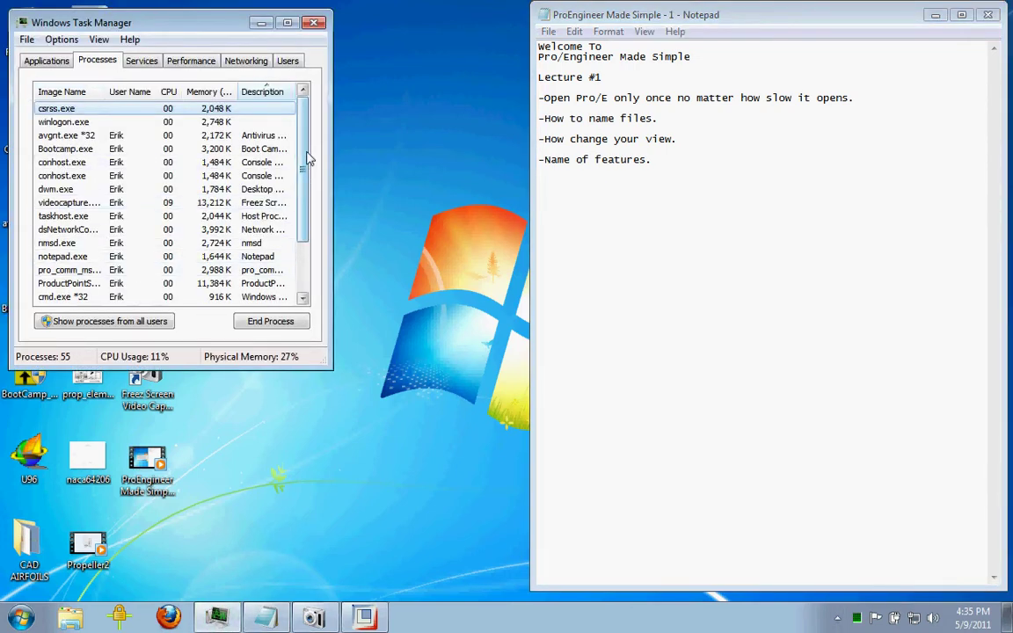
pyautogui.scroll(-2, 294, 198)
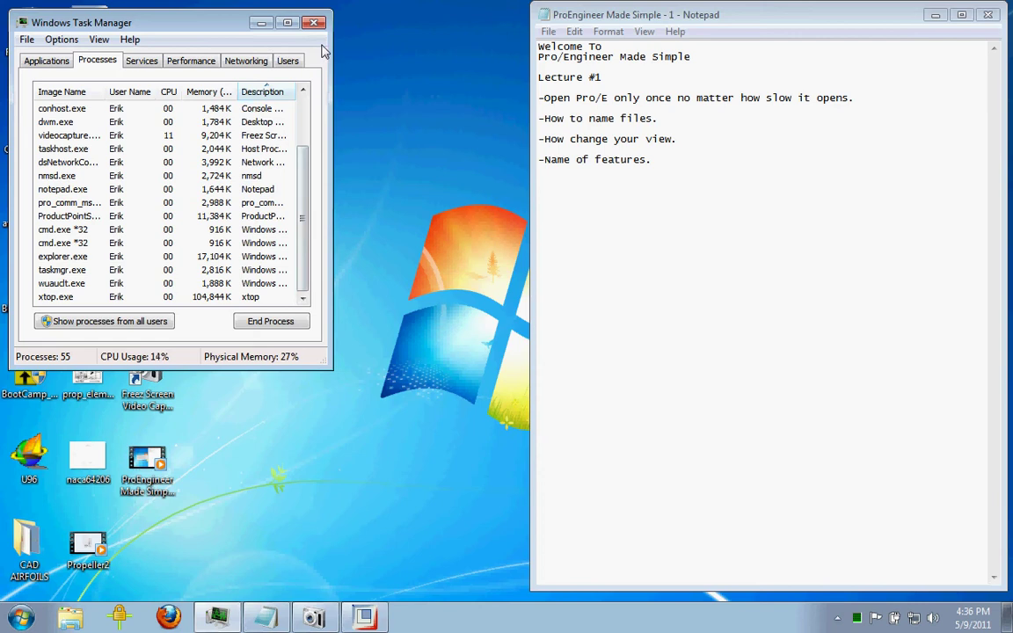
pyautogui.click(256, 26)
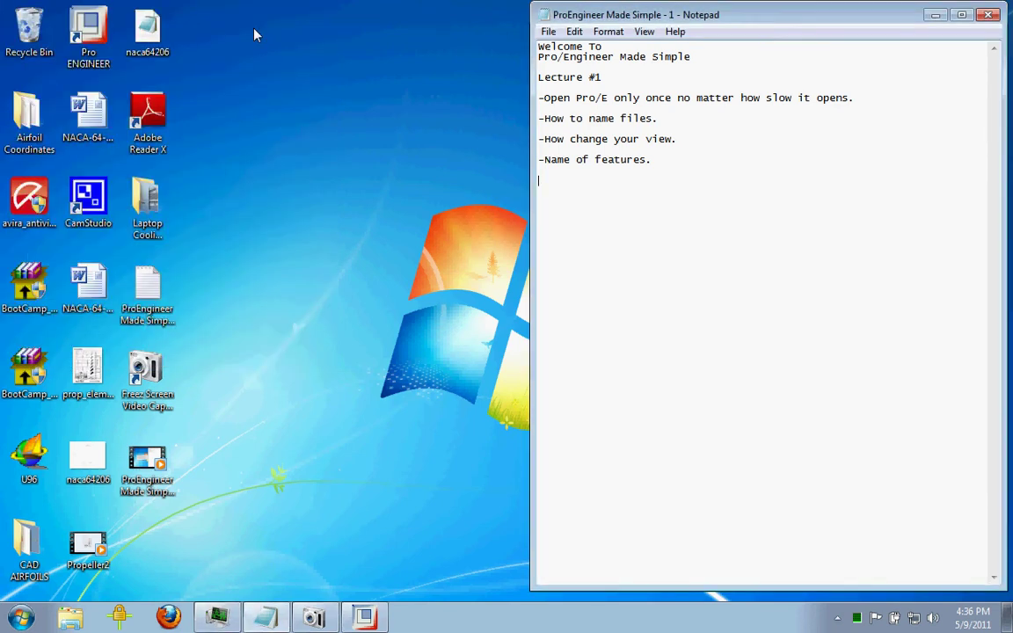
# Bring Pro/ENGINEER forward, toggle the folder navigator, then widen and close the web browser panel
pyautogui.click(366, 618)
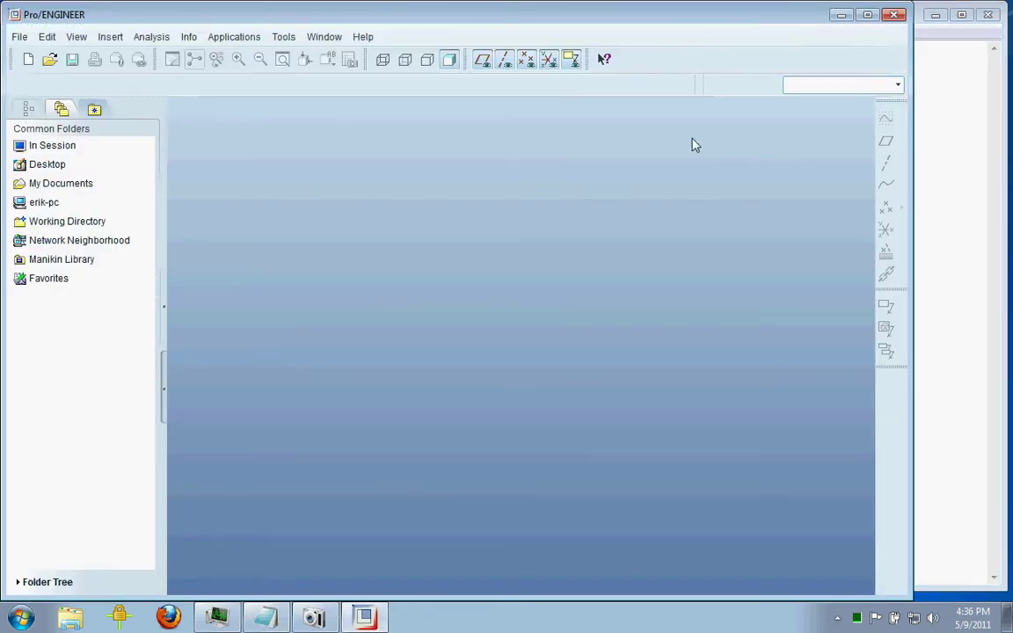
pyautogui.click(164, 308)
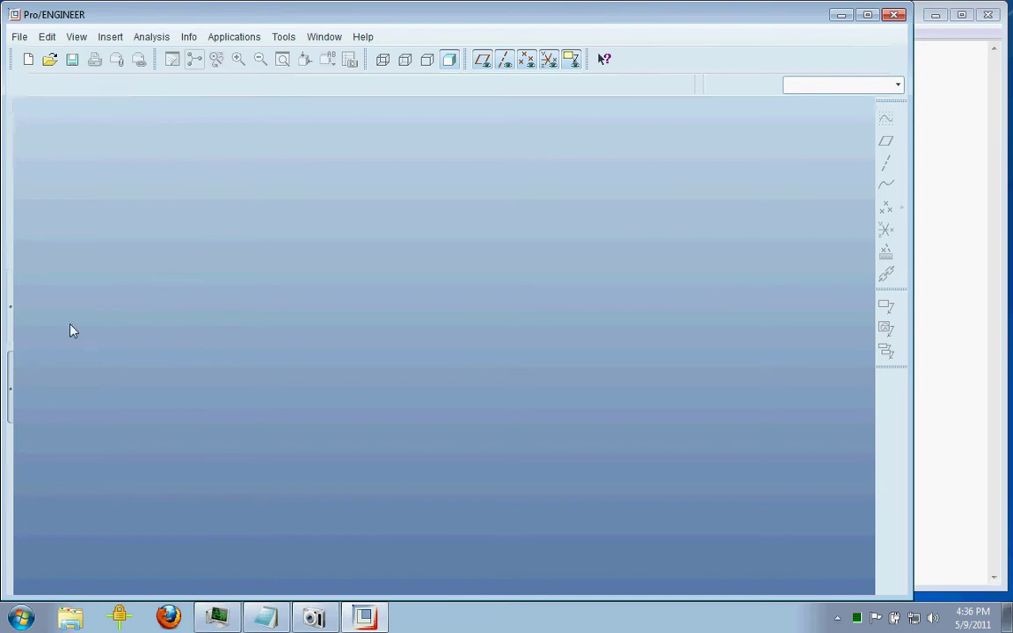
pyautogui.click(9, 332)
pyautogui.click(162, 327)
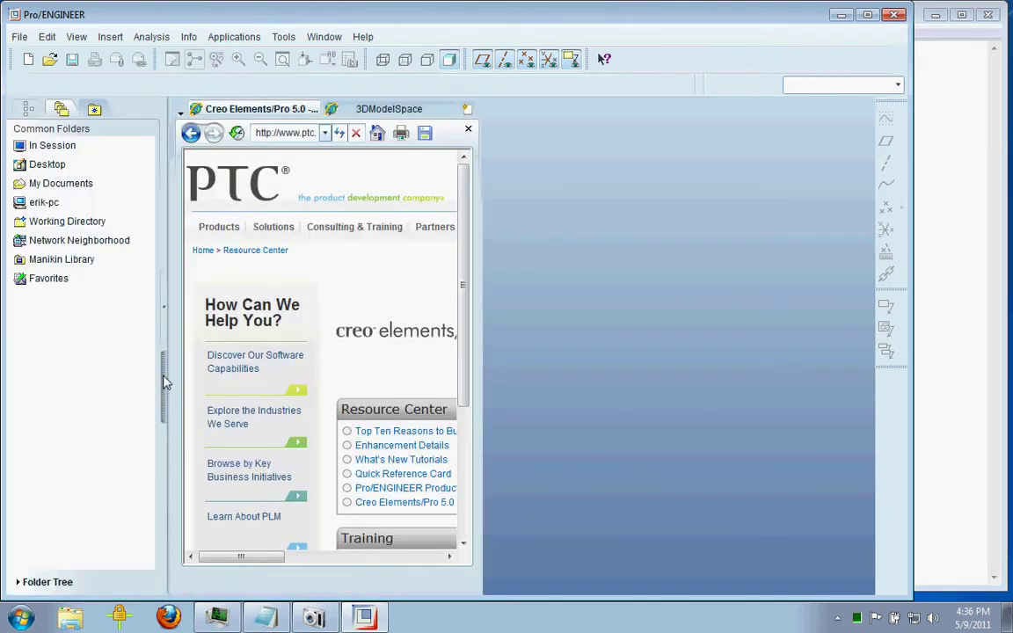
pyautogui.moveTo(486, 290); pyautogui.dragTo(660, 287)
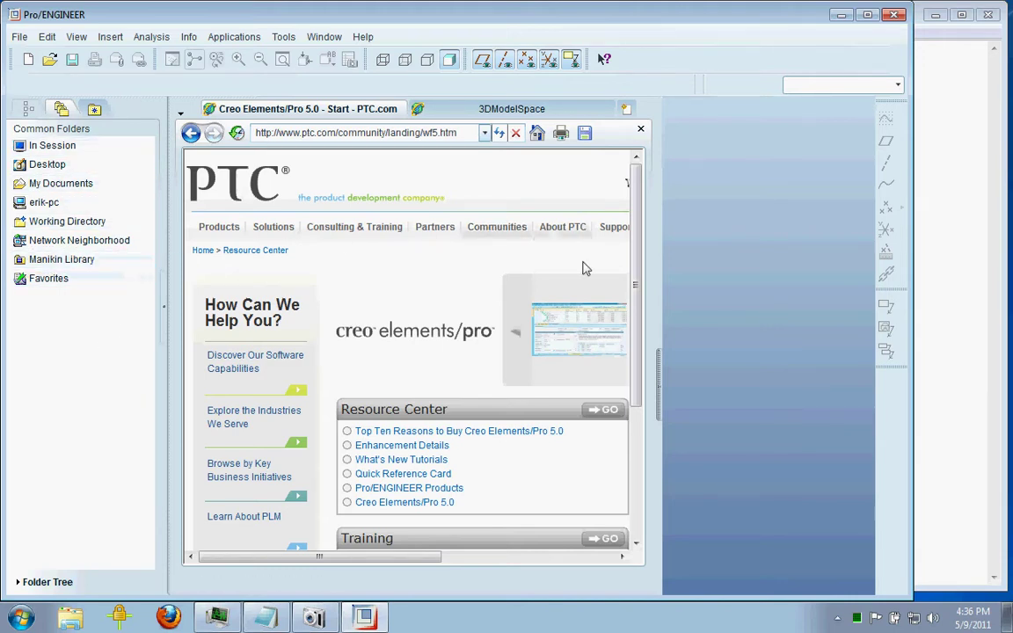
pyautogui.click(660, 335)
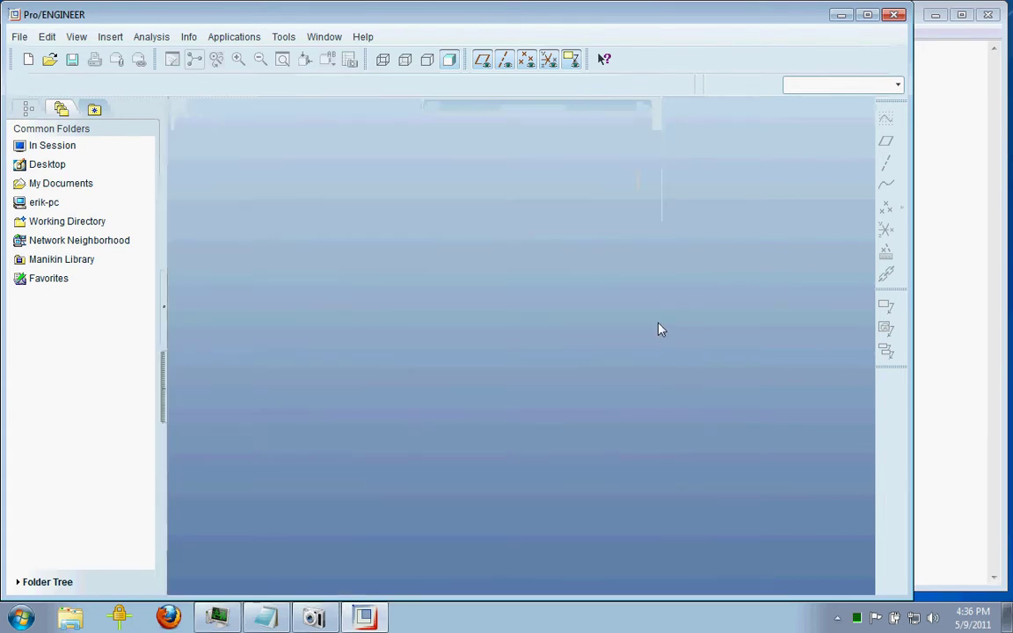
# Create a new Part/Solid named Test after the name with a space is rejected
pyautogui.click(27, 61)
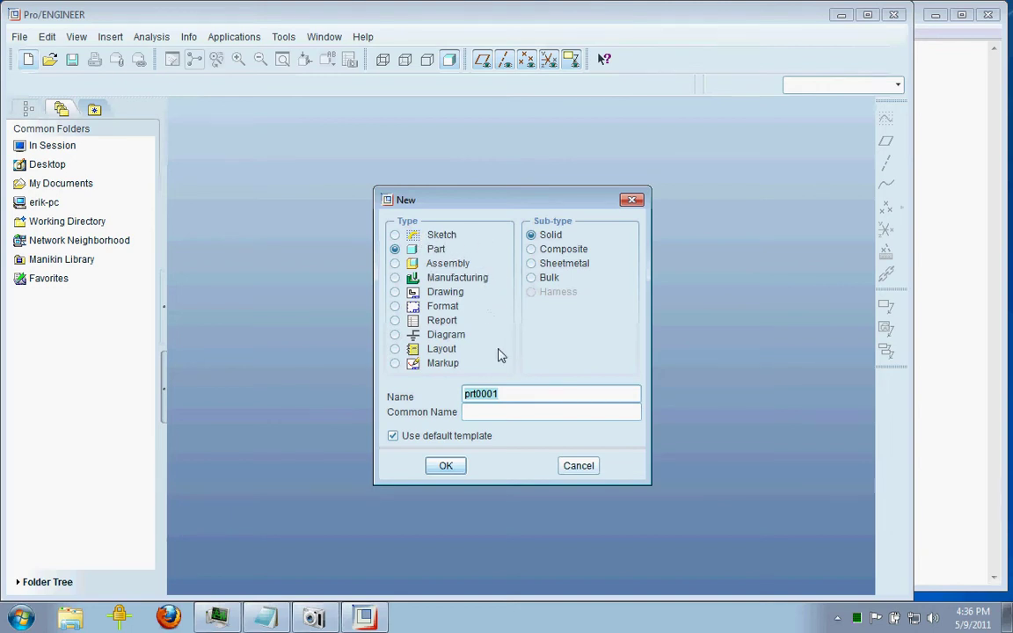
pyautogui.click(519, 401)
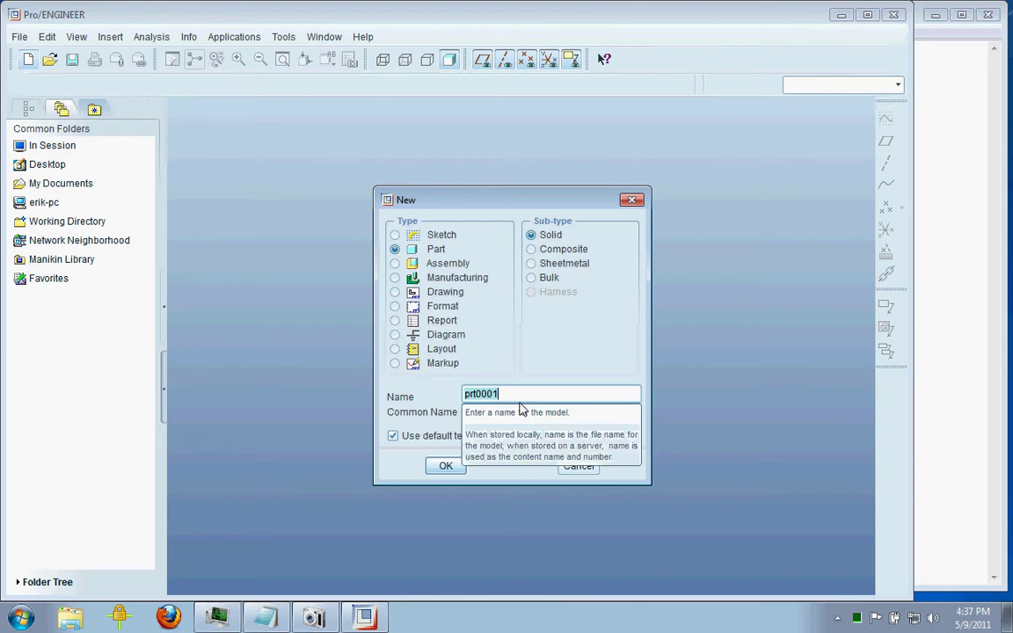
pyautogui.click(598, 397)
pyautogui.press('Left')
pyautogui.press('Left')
pyautogui.press('Left')
pyautogui.press('Left')
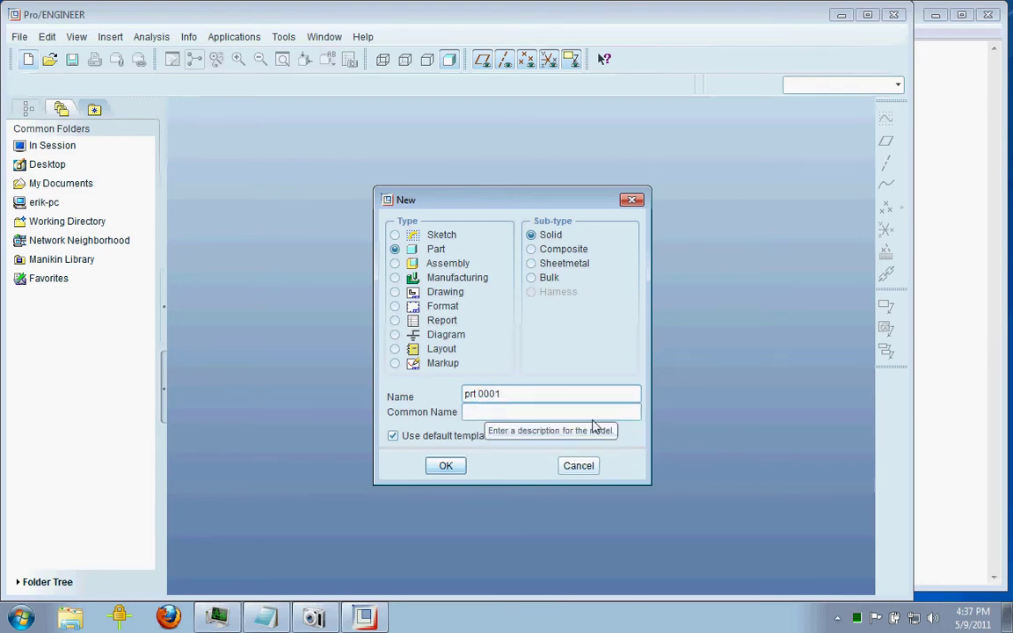
pyautogui.click(448, 468)
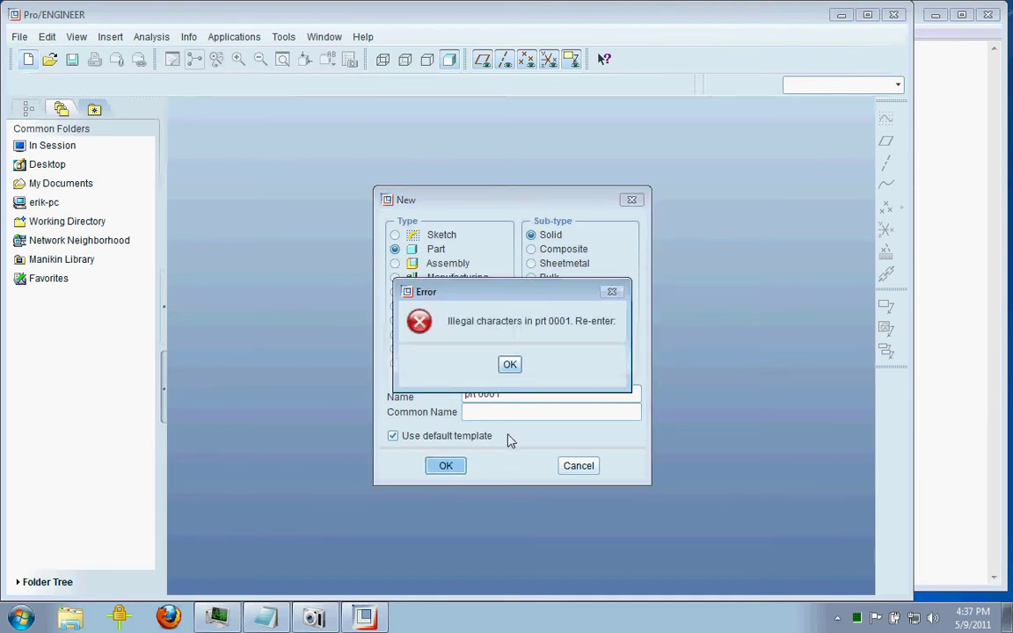
pyautogui.click(510, 364)
pyautogui.press('BackSpace')
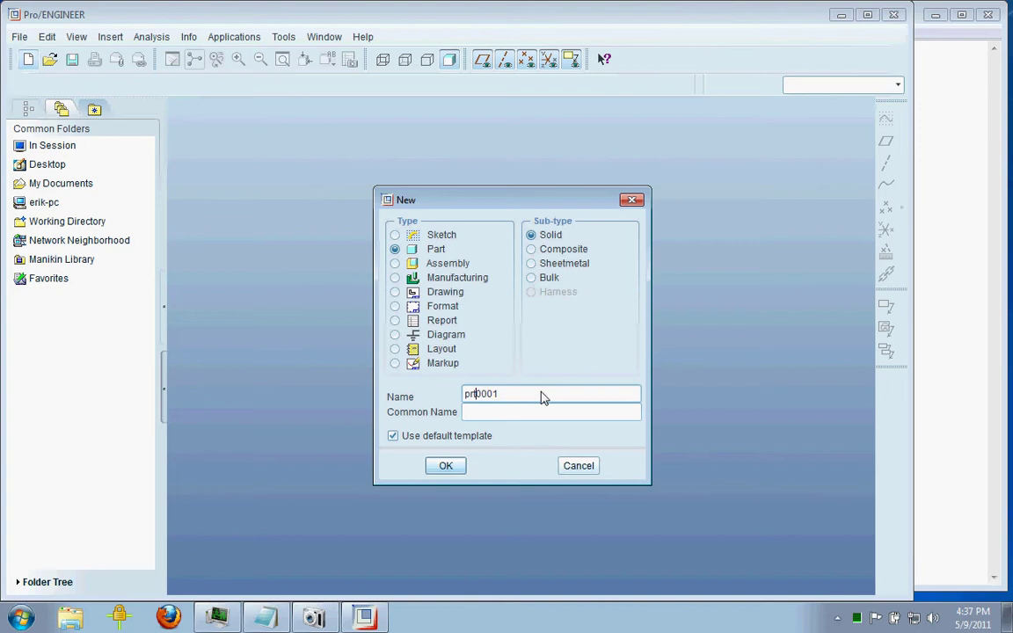
pyautogui.write('_')
pyautogui.moveTo(543, 397); pyautogui.dragTo(452, 395)
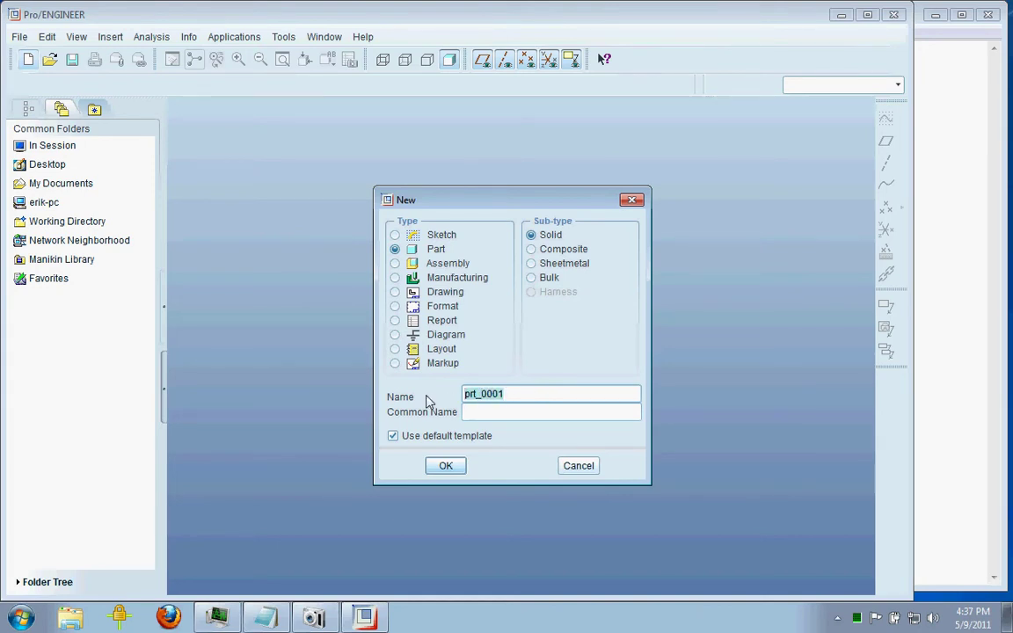
pyautogui.write('Test')
pyautogui.press('Return')
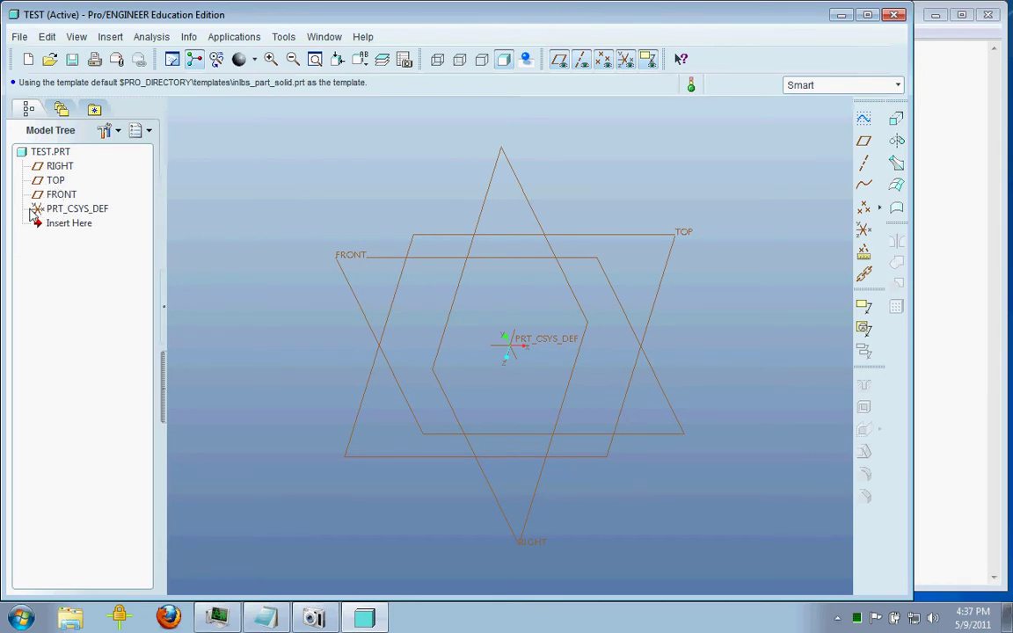
pyautogui.click(79, 211)
pyautogui.click(66, 194)
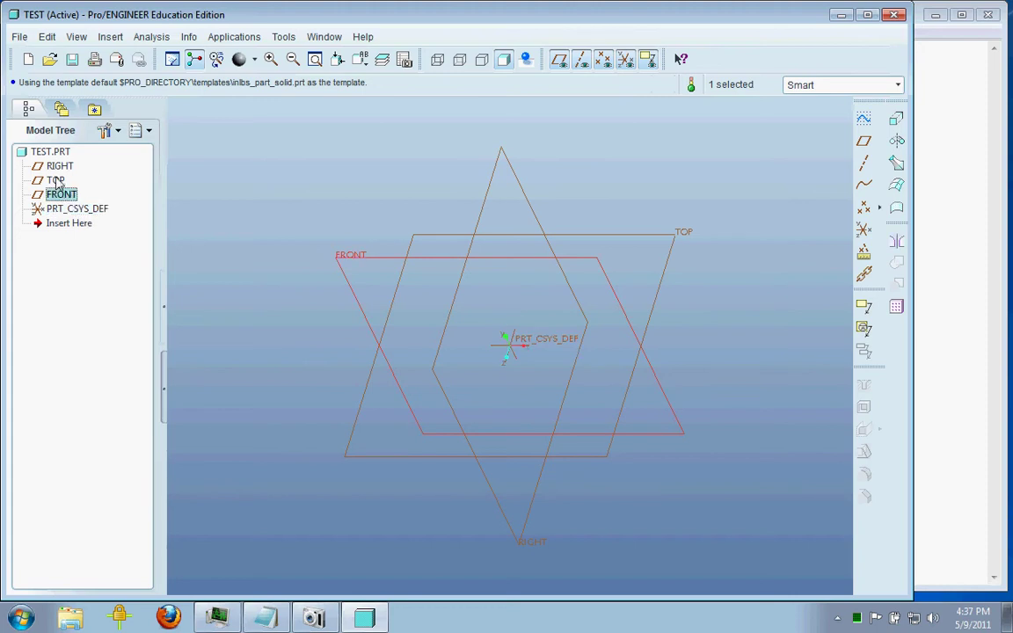
pyautogui.click(58, 166)
pyautogui.click(57, 181)
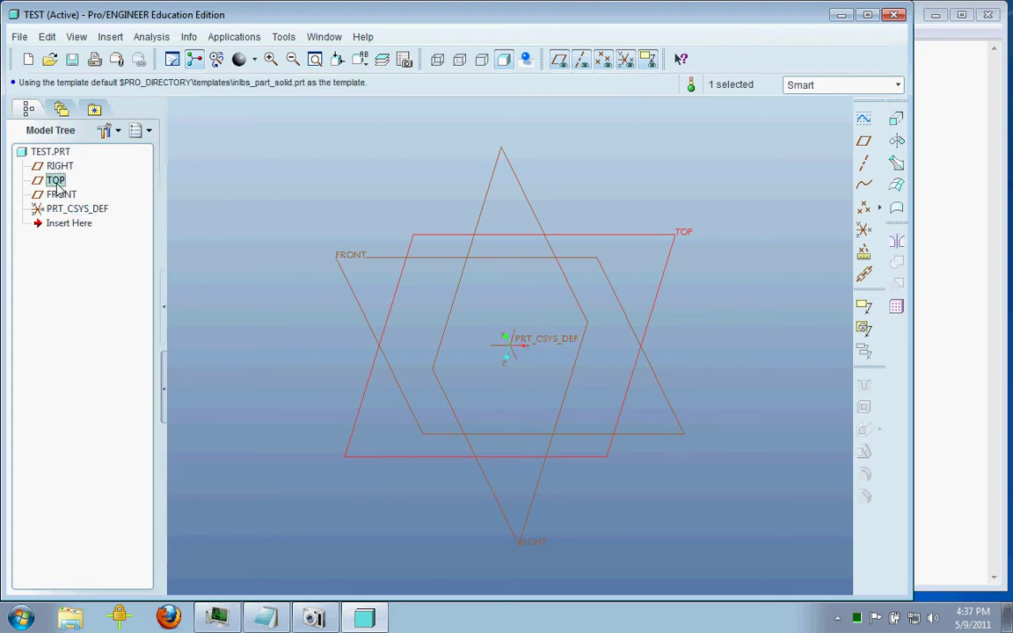
pyautogui.click(56, 195)
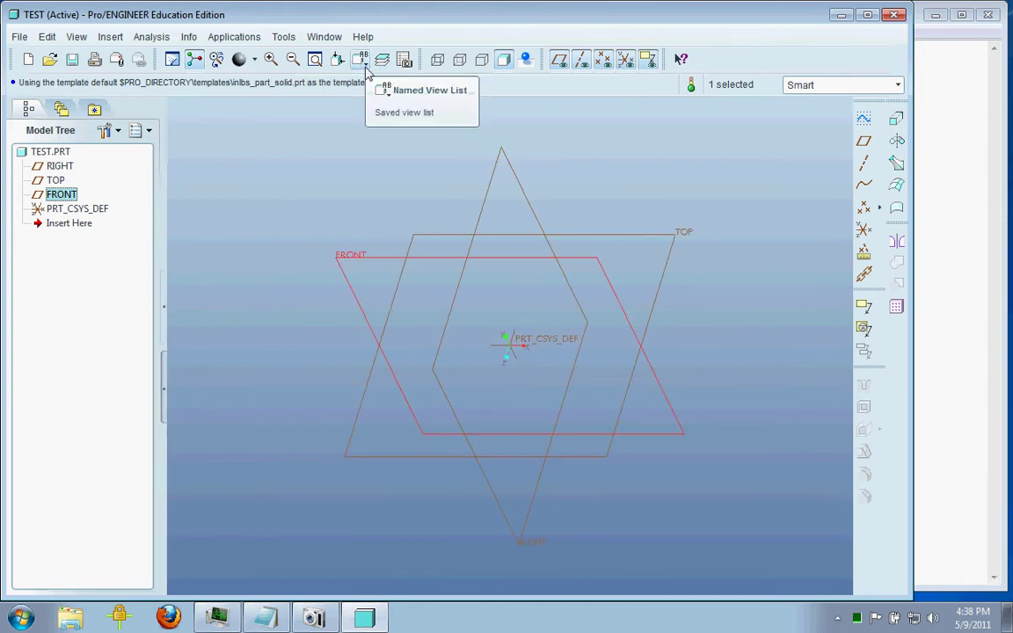
# Switch the TEST part to the saved TOP view orientation
pyautogui.click(365, 64)
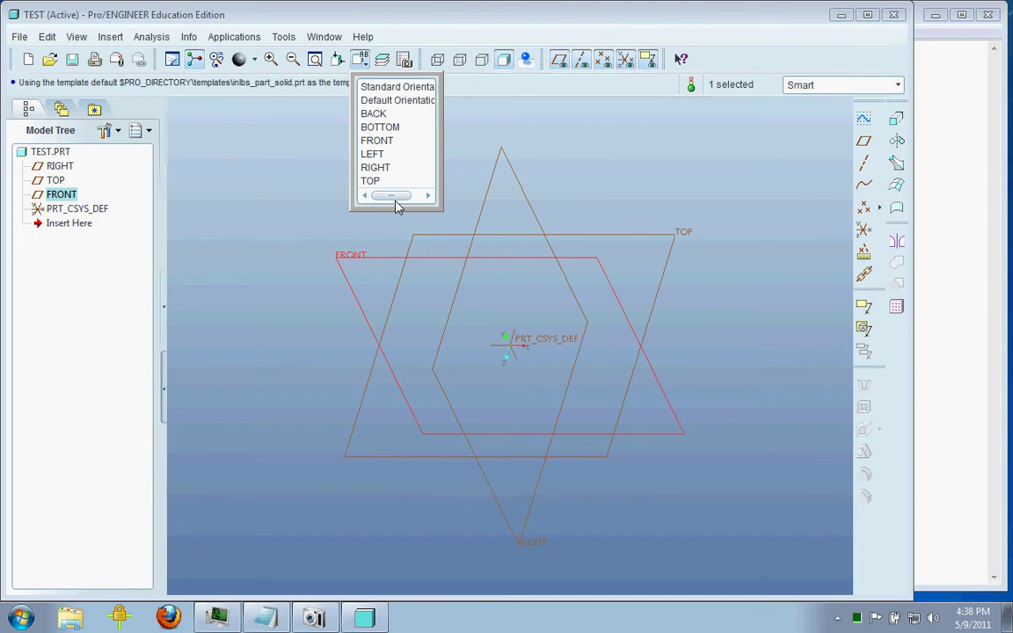
pyautogui.moveTo(395, 202)
pyautogui.mouseDown()
pyautogui.moveTo(419, 197)
pyautogui.moveTo(380, 197)
pyautogui.mouseUp()
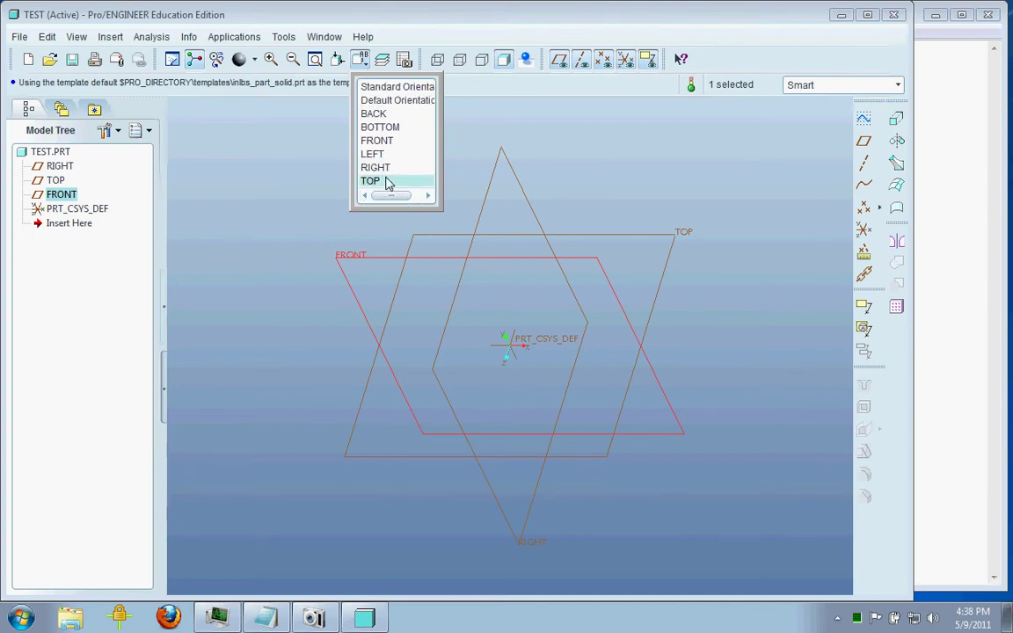
pyautogui.click(388, 182)
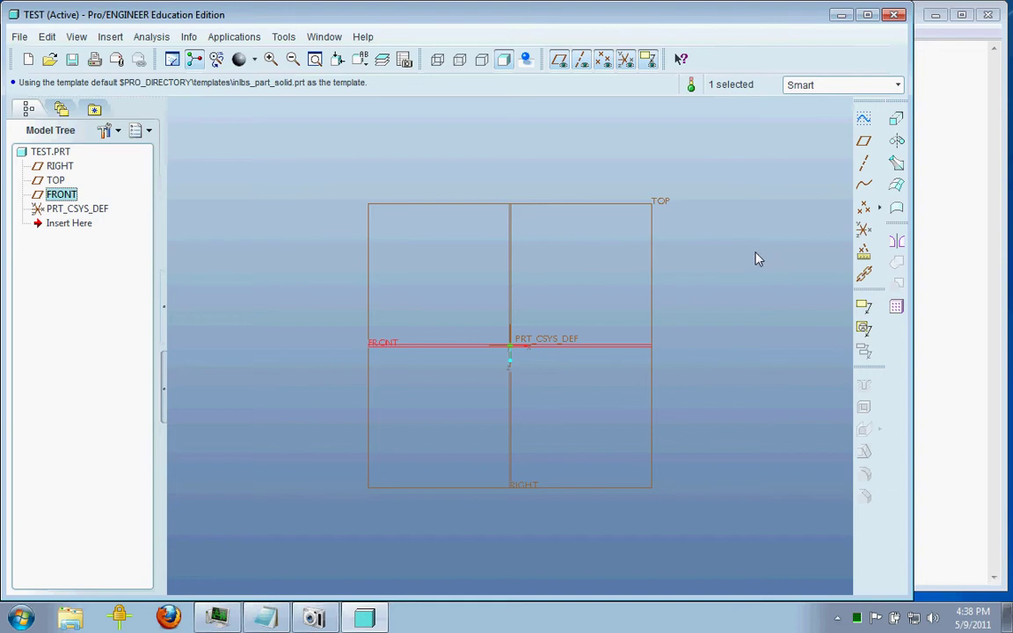
pyautogui.moveTo(752, 256); pyautogui.dragTo(737, 296, button='middle')
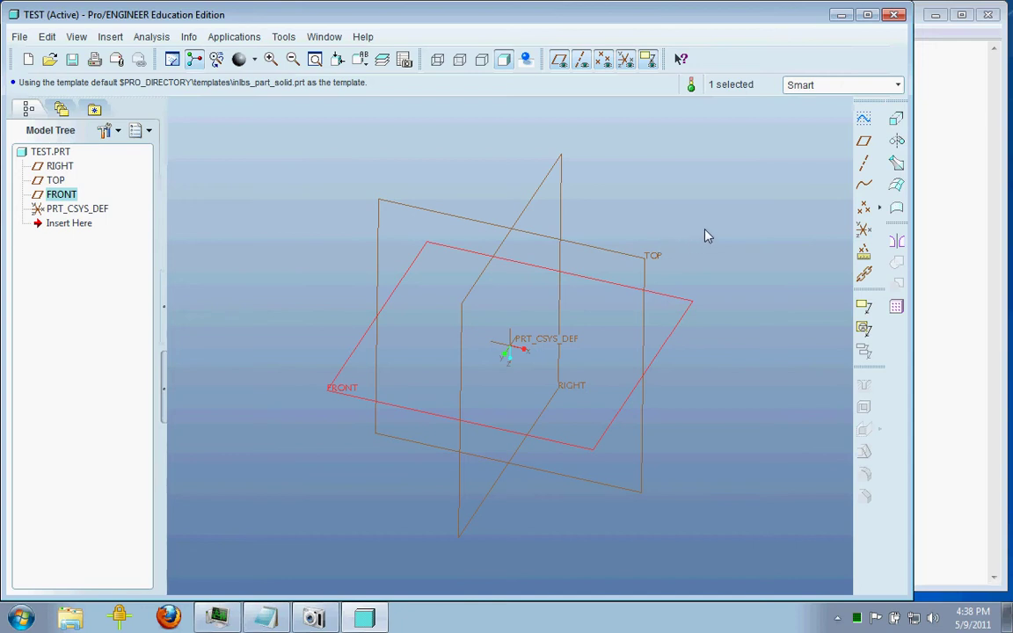
pyautogui.moveTo(691, 238); pyautogui.dragTo(517, 352, button='middle')
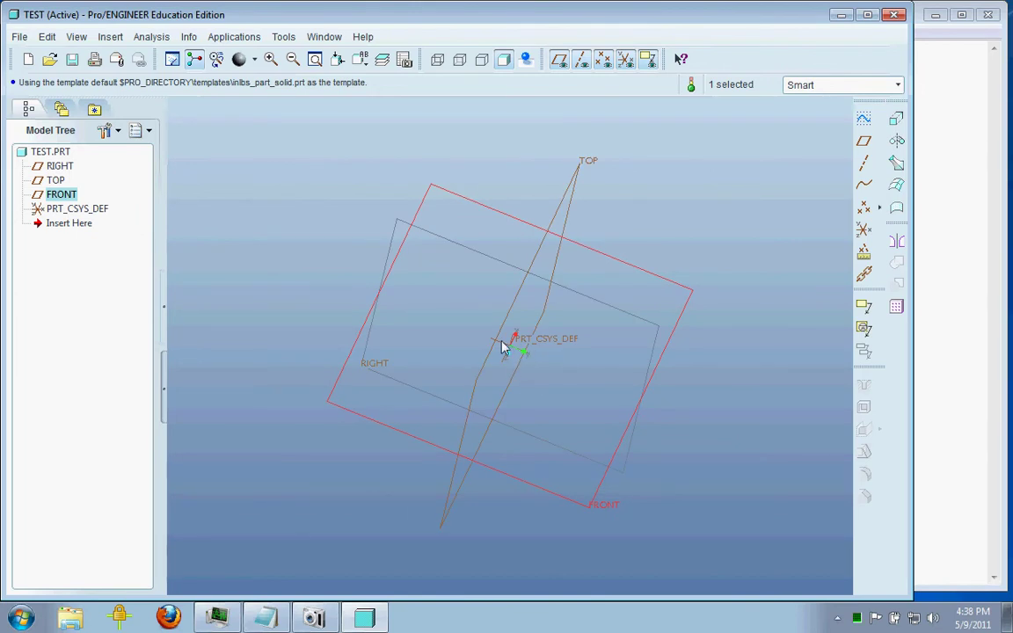
pyautogui.moveTo(602, 390); pyautogui.dragTo(574, 391, button='middle')
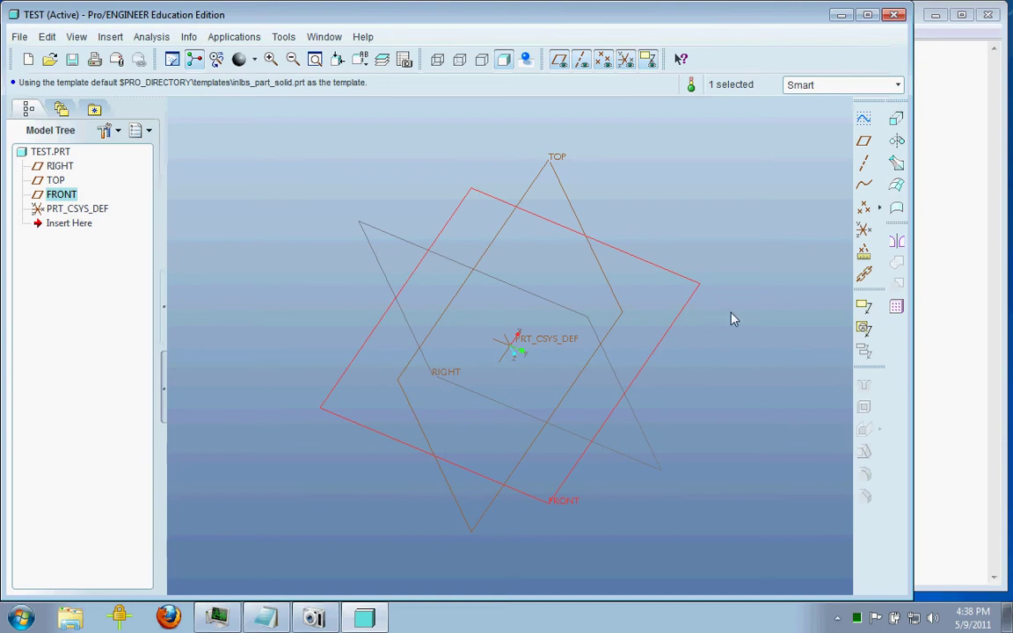
pyautogui.moveTo(677, 216); pyautogui.dragTo(722, 233, button='middle')
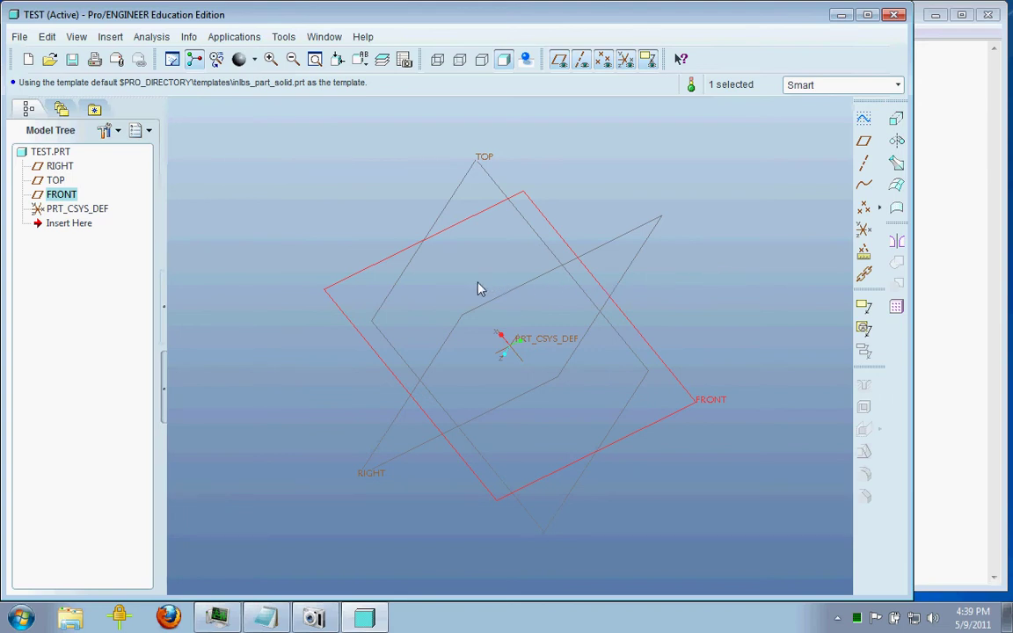
pyautogui.keyDown('shift'); pyautogui.moveTo(478, 284); pyautogui.dragTo(630, 285, button='middle'); pyautogui.keyUp('shift')
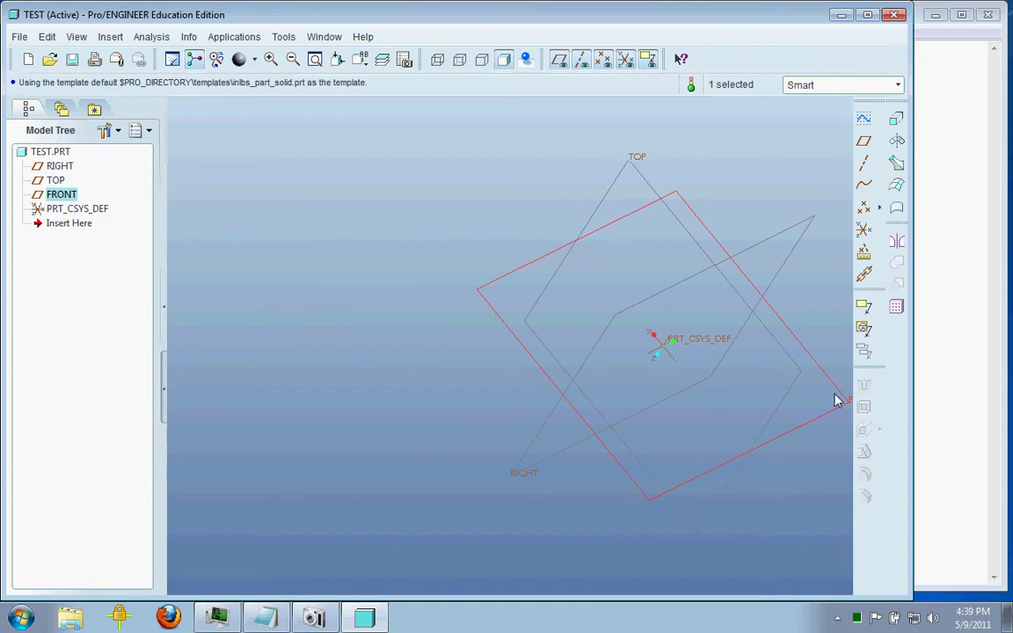
pyautogui.keyDown('shift'); pyautogui.moveTo(738, 352); pyautogui.dragTo(699, 476, button='middle'); pyautogui.keyUp('shift')
pyautogui.moveTo(563, 420); pyautogui.dragTo(567, 371, button='middle')
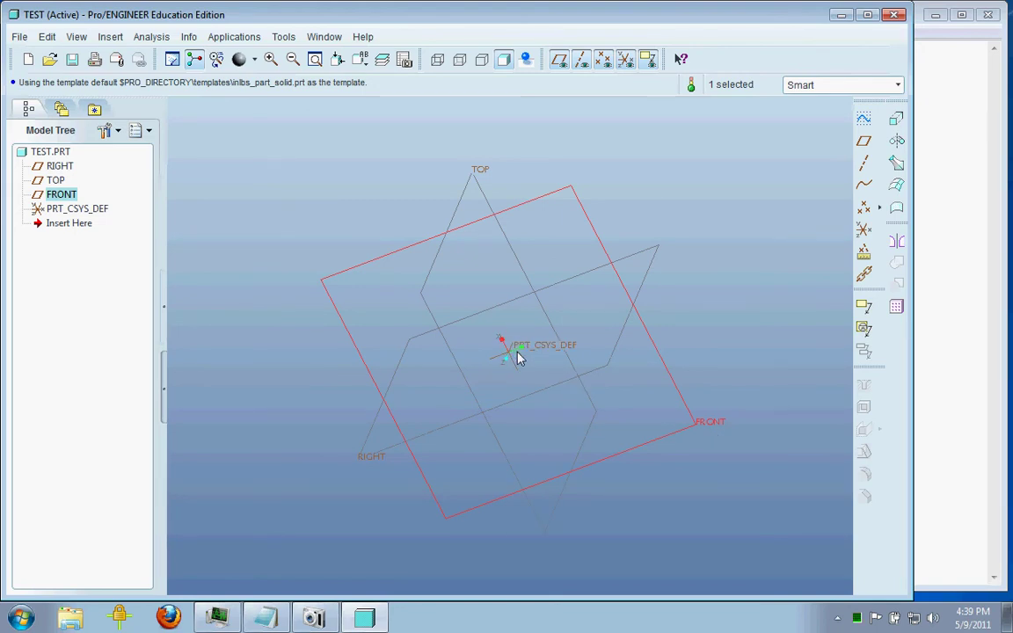
pyautogui.scroll(-6, 519, 357)
pyautogui.scroll(2, 519, 358)
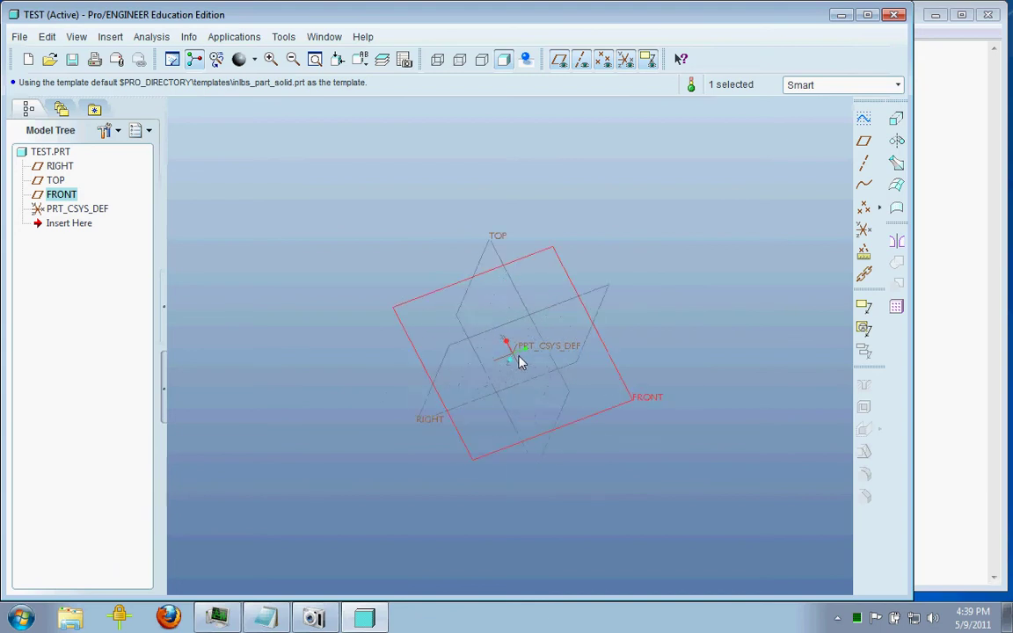
pyautogui.scroll(5, 519, 361)
pyautogui.scroll(-3, 518, 360)
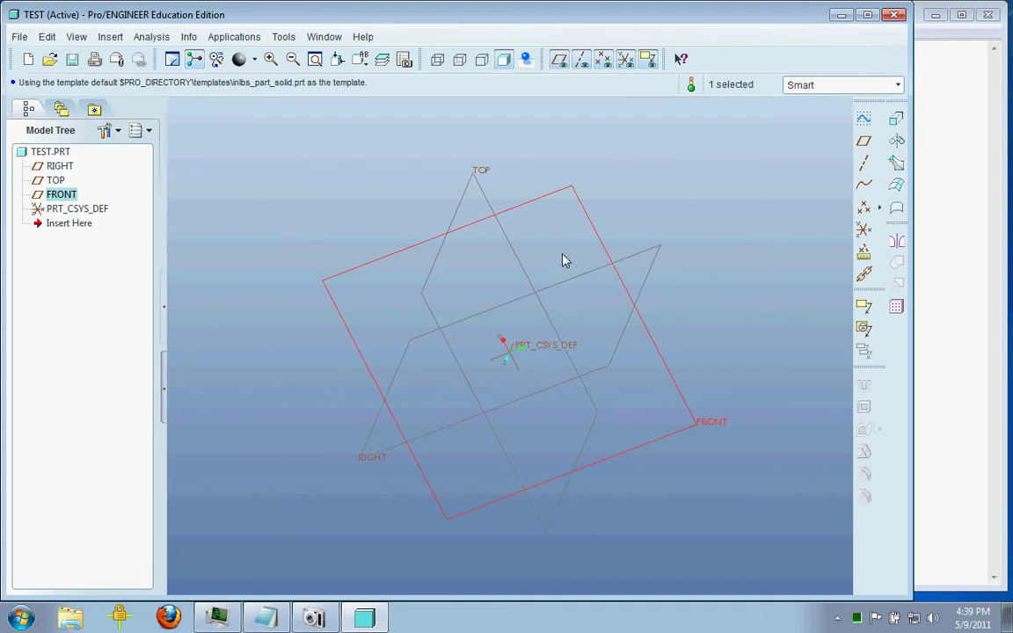
pyautogui.moveTo(564, 255)
pyautogui.keyDown('ctrl'); pyautogui.mouseDown(button='middle')
pyautogui.moveTo(572, 397)
pyautogui.moveTo(587, 353)
pyautogui.moveTo(590, 176)
pyautogui.moveTo(593, 237)
pyautogui.moveTo(594, 221)
pyautogui.mouseUp(button='middle'); pyautogui.keyUp('ctrl')
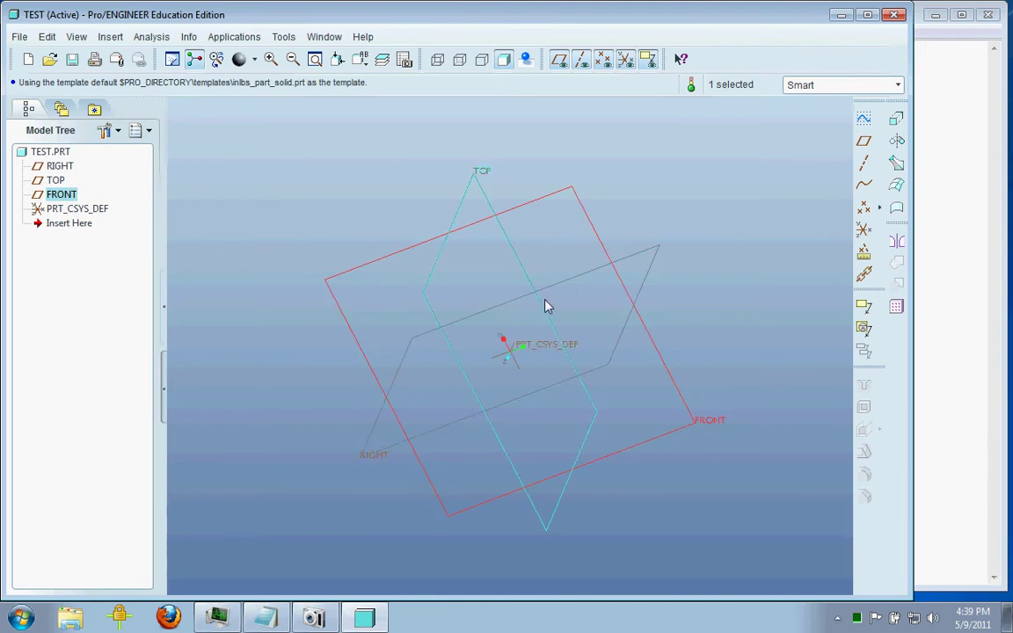
pyautogui.moveTo(546, 305)
pyautogui.mouseDown(button='middle')
pyautogui.moveTo(563, 303)
pyautogui.moveTo(500, 328)
pyautogui.moveTo(490, 348)
pyautogui.moveTo(541, 303)
pyautogui.mouseUp(button='middle')
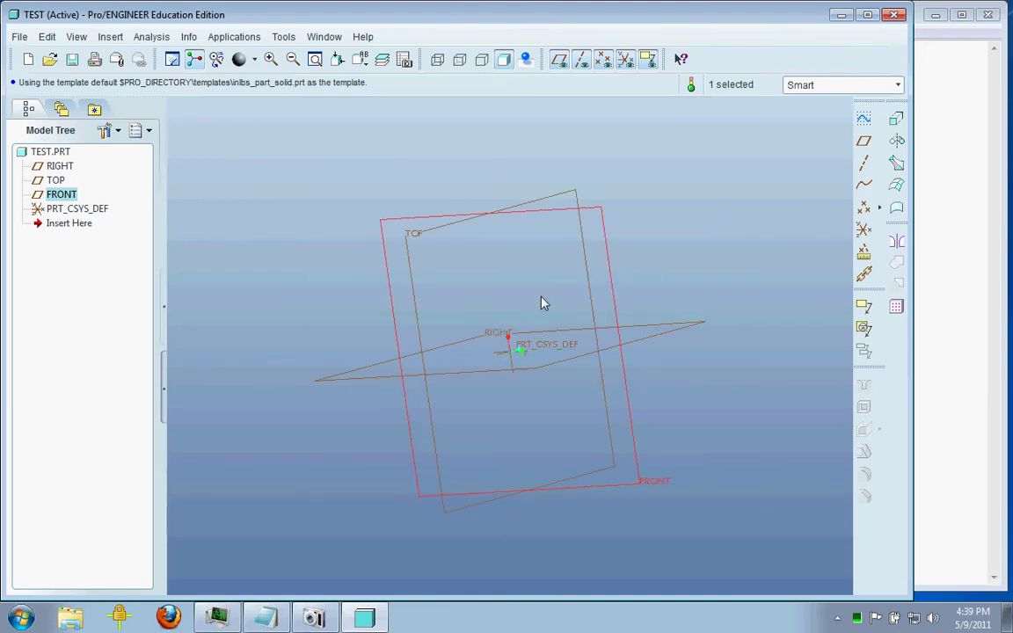
pyautogui.scroll(2, 688, 302)
pyautogui.scroll(-4, 681, 300)
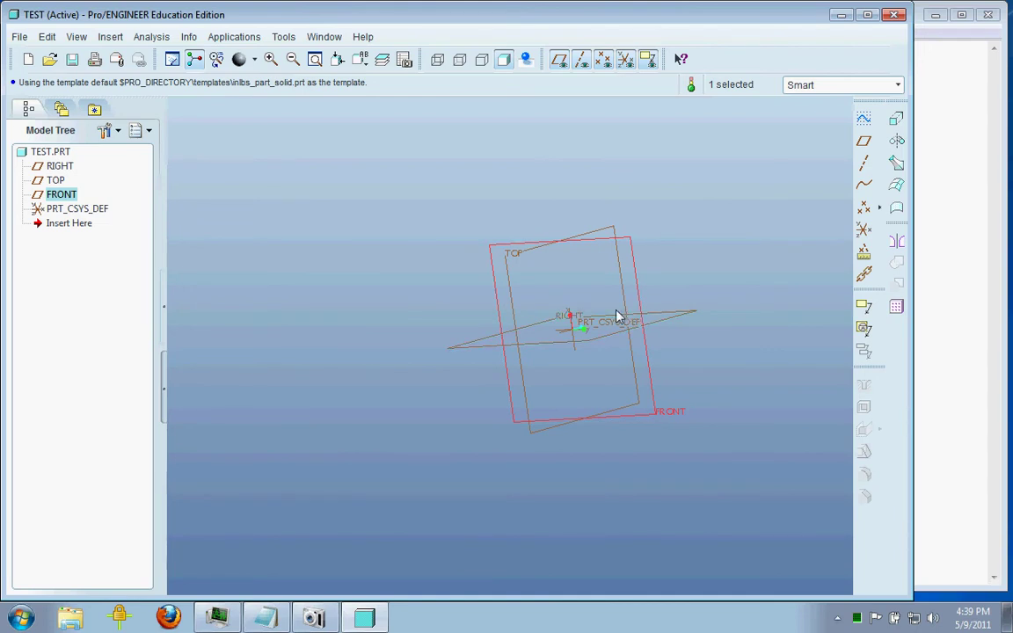
pyautogui.scroll(3, 615, 314)
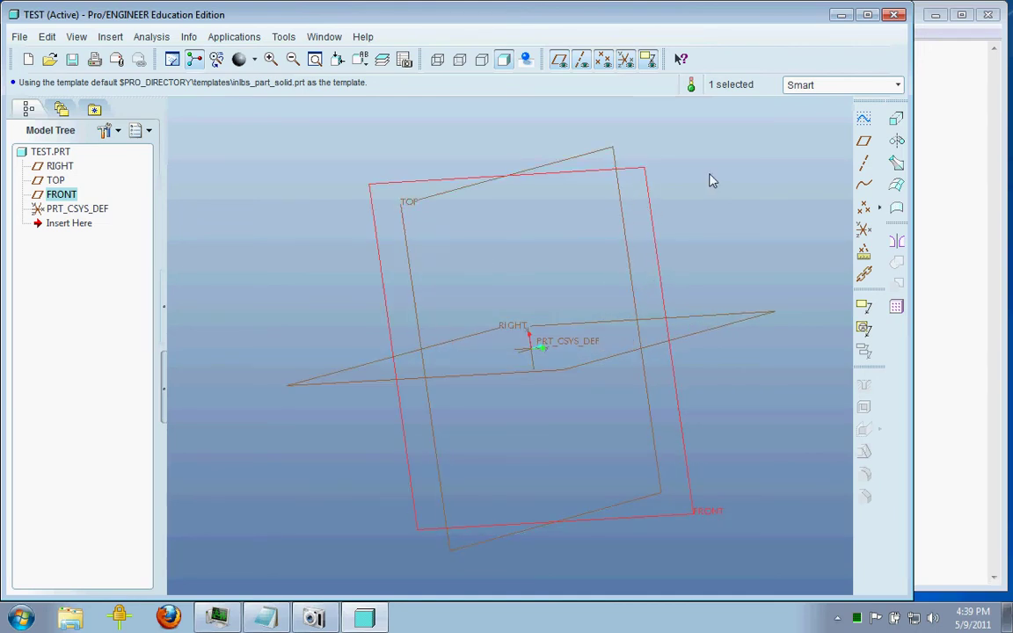
pyautogui.scroll(-1, 828, 198)
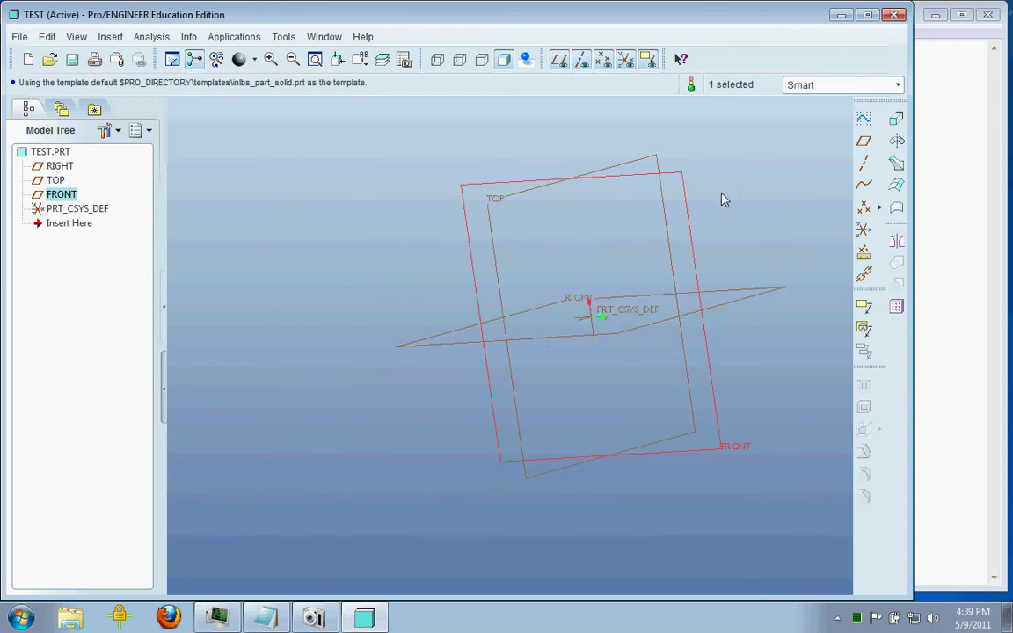
# From the TOP plane, create datum plane DTM1 with a translation offset of 100
pyautogui.click(495, 204)
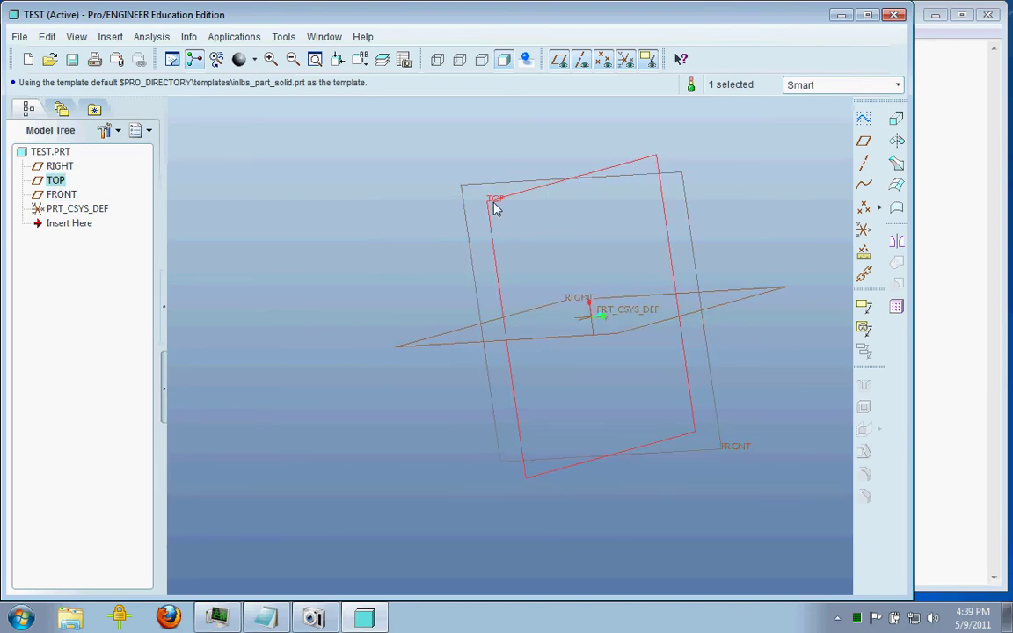
pyautogui.click(767, 298)
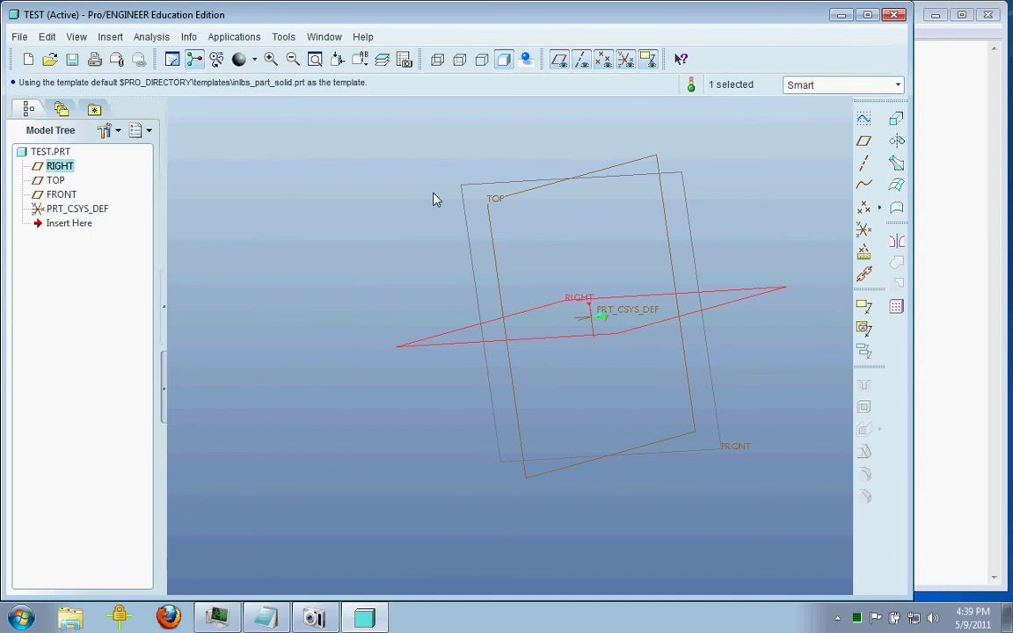
pyautogui.click(495, 205)
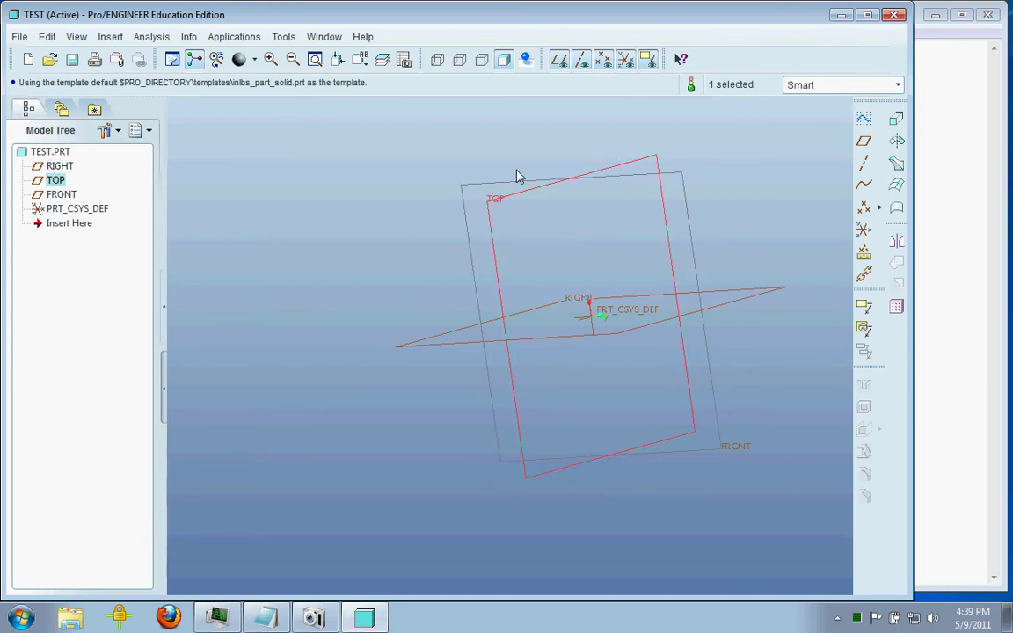
pyautogui.click(866, 146)
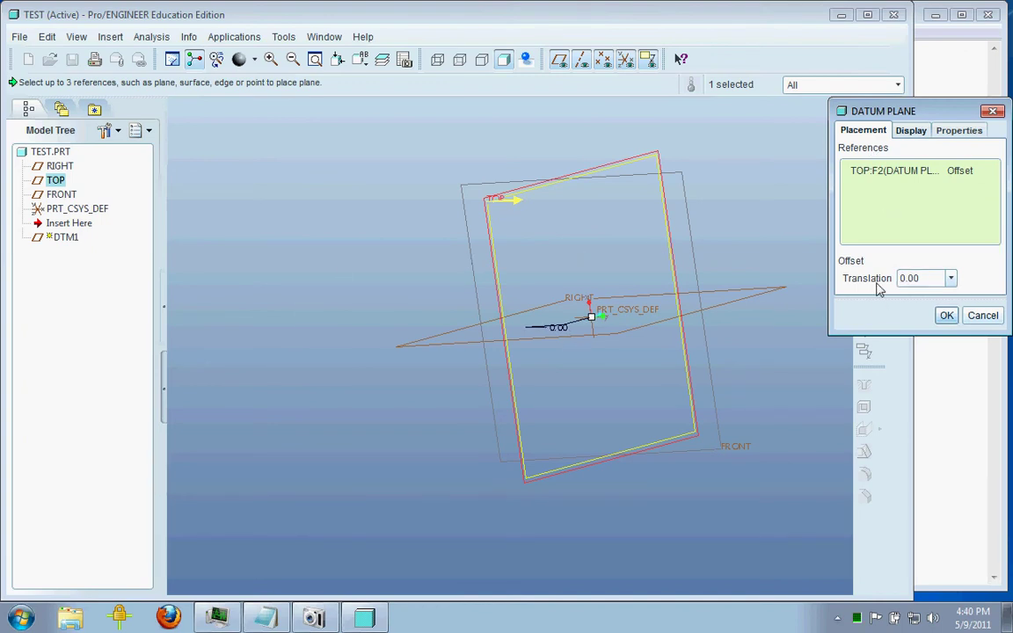
pyautogui.moveTo(589, 318); pyautogui.dragTo(702, 311)
pyautogui.moveTo(527, 280); pyautogui.dragTo(471, 246, button='middle')
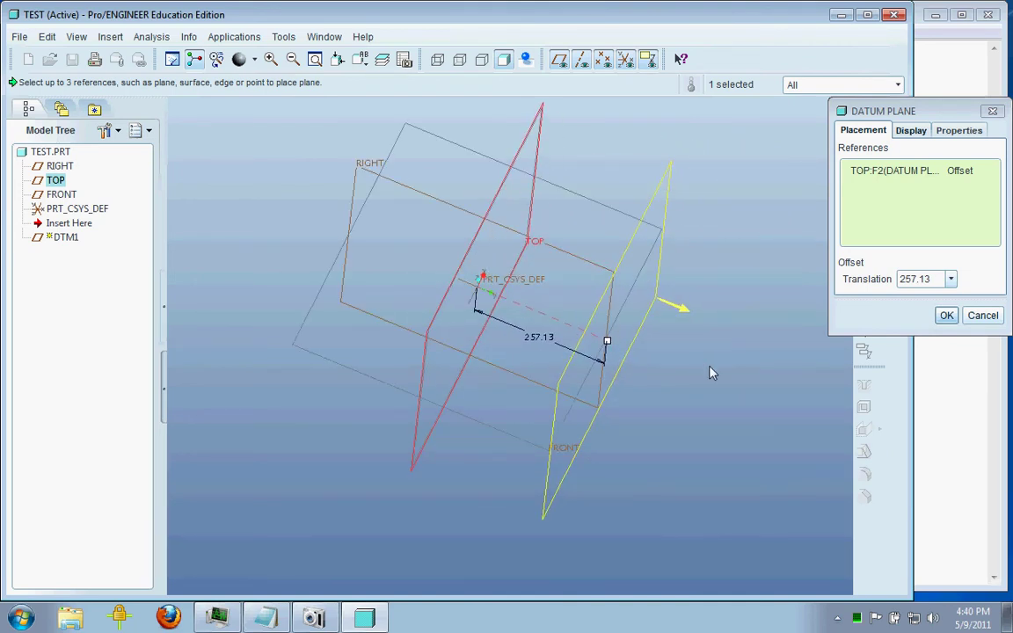
pyautogui.moveTo(712, 373); pyautogui.dragTo(443, 174, button='middle')
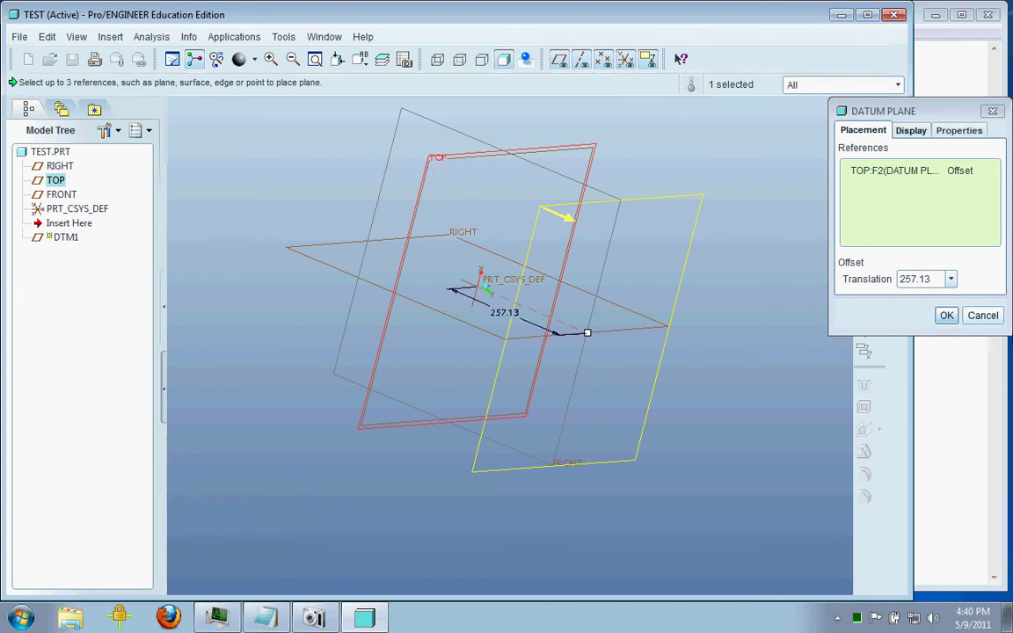
pyautogui.doubleClick(922, 281)
pyautogui.write('100')
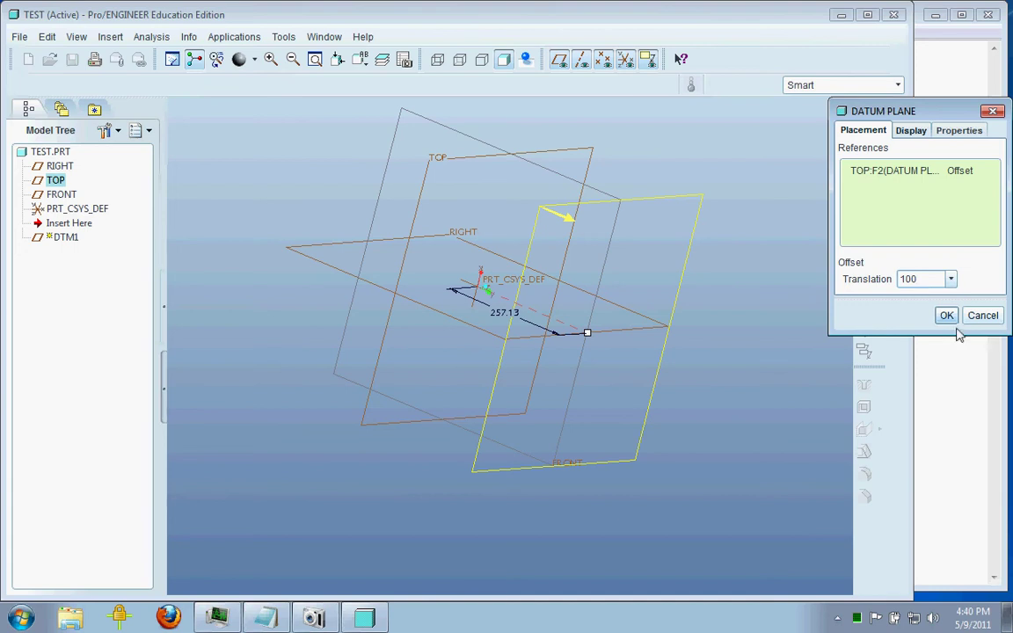
pyautogui.press('Return')
pyautogui.press('Return')
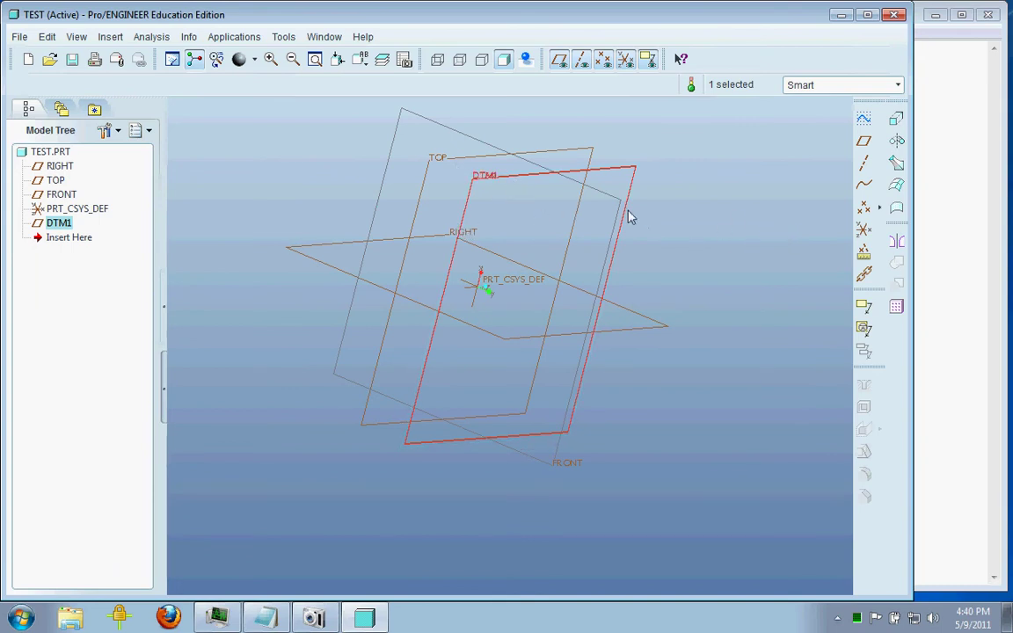
# Create DTM2 offset from DTM1, then DTM3 offset from DTM2, accepting the default offsets
pyautogui.moveTo(670, 236); pyautogui.dragTo(684, 259, button='middle')
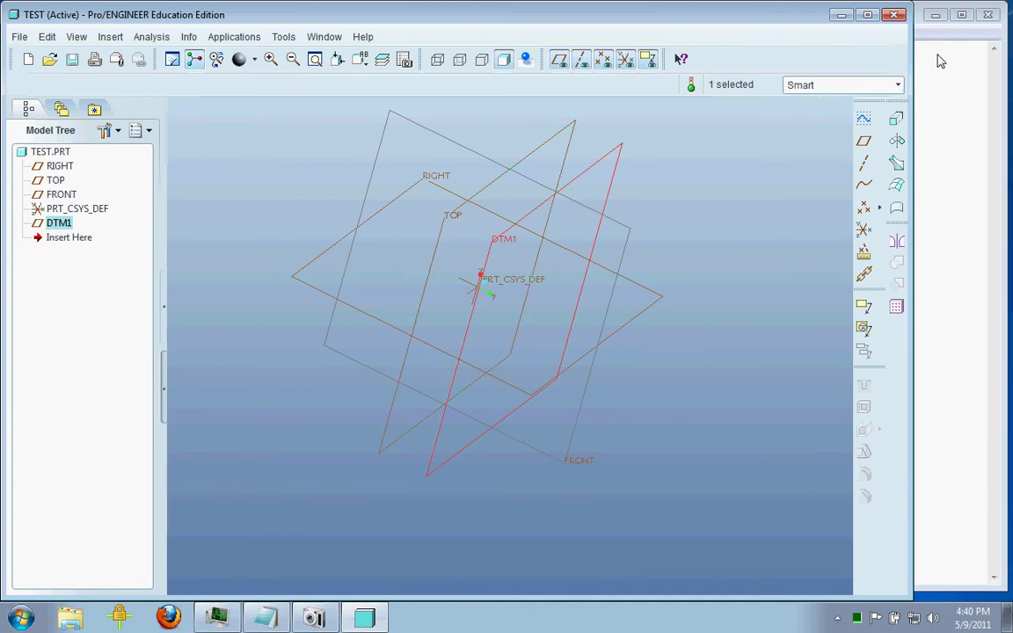
pyautogui.click(864, 141)
pyautogui.click(947, 314)
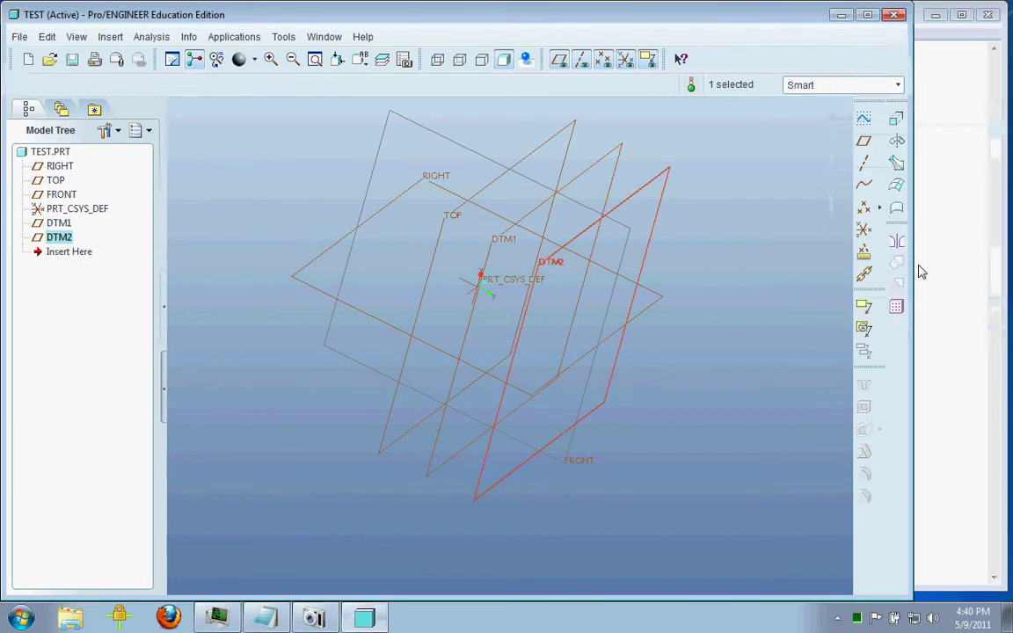
pyautogui.click(865, 141)
pyautogui.click(943, 314)
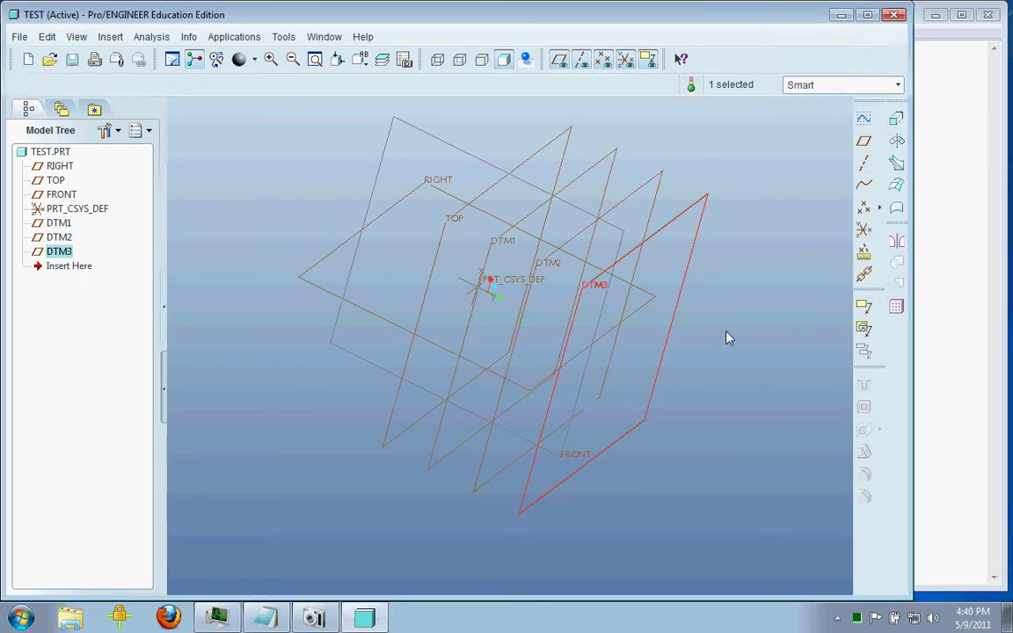
pyautogui.moveTo(726, 340); pyautogui.dragTo(708, 343, button='middle')
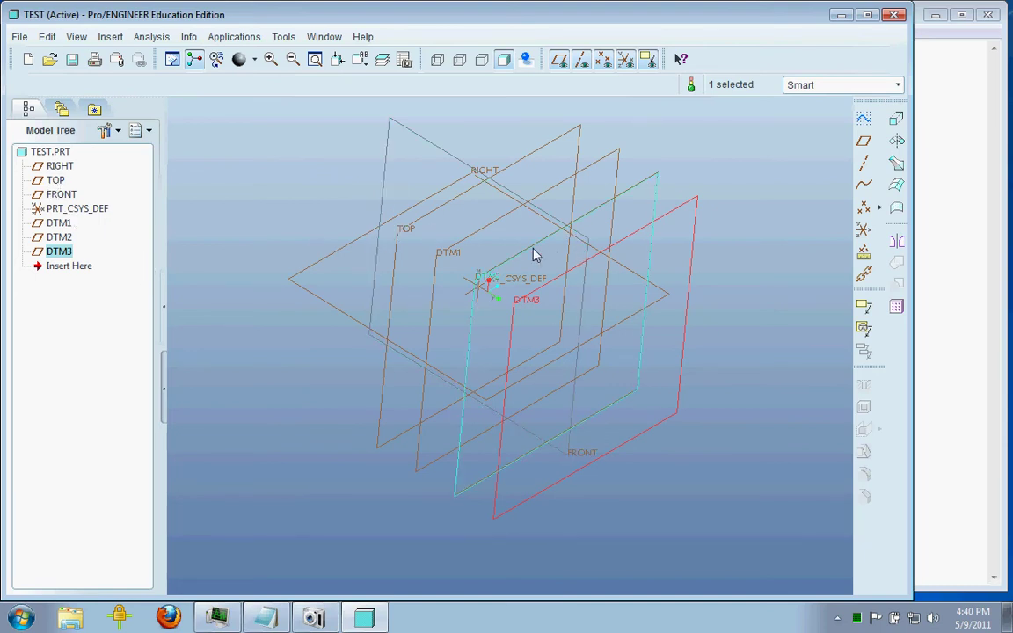
# Rename datum plane DTM1 to '1' in the Model Tree, then orbit to inspect the planes
pyautogui.hotkey('ctrl', 'g')
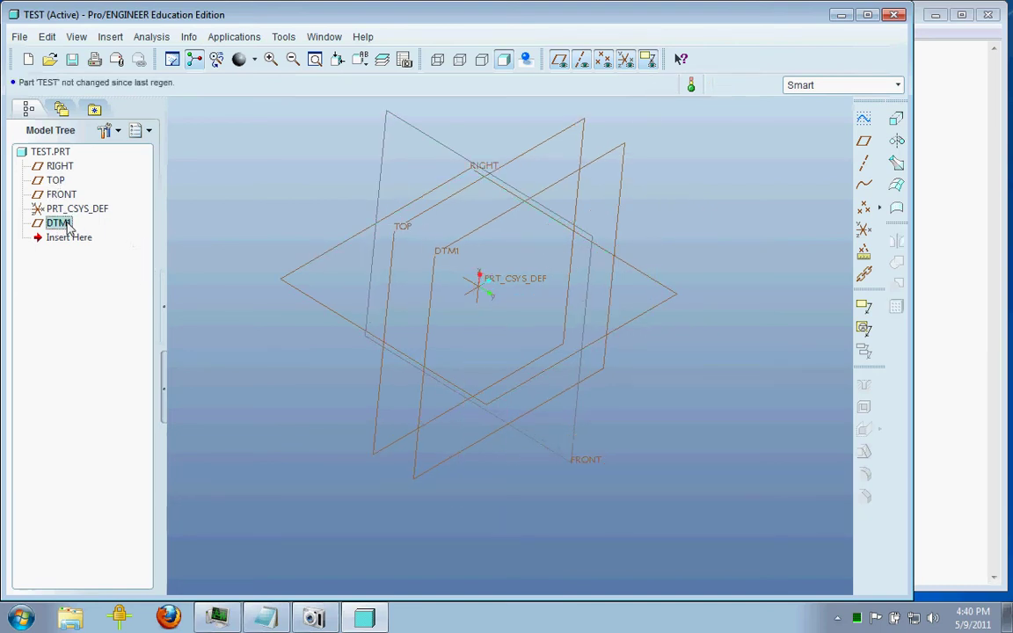
pyautogui.click(60, 223)
pyautogui.click(60, 223)
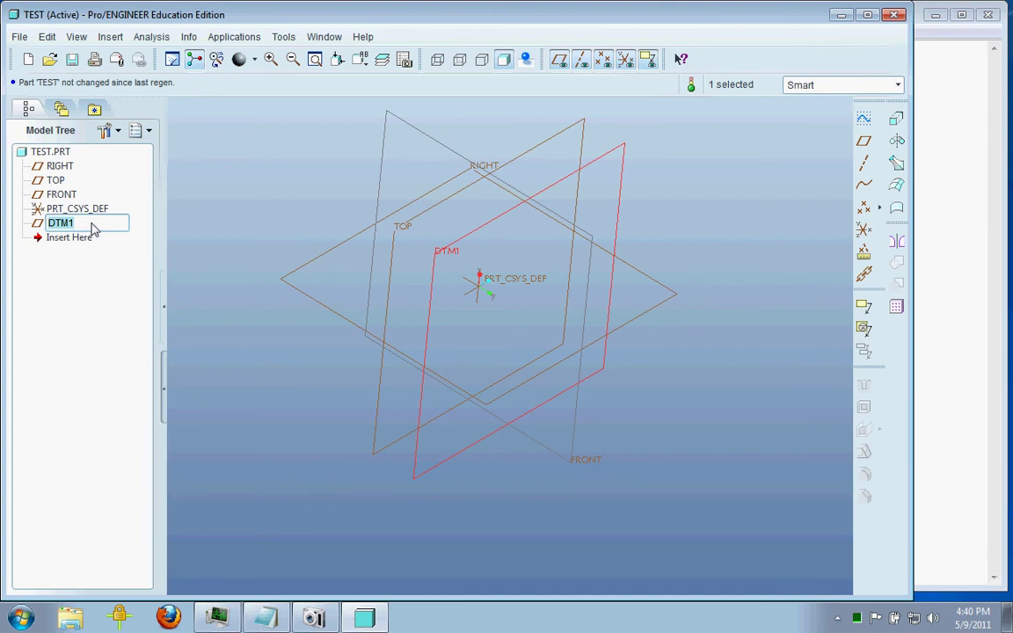
pyautogui.write('1')
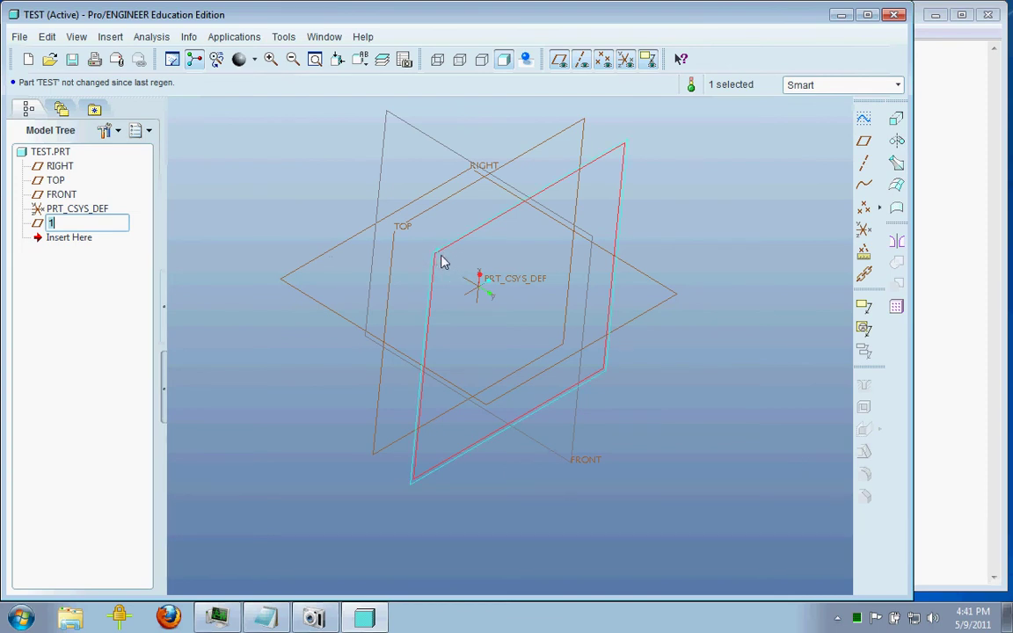
pyautogui.click(745, 254)
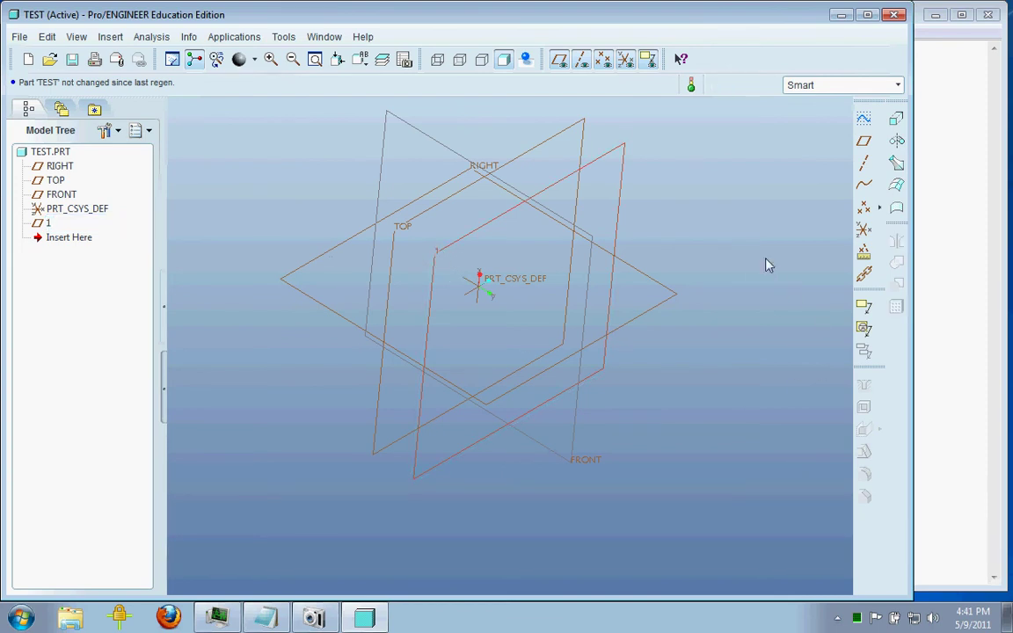
pyautogui.moveTo(615, 312); pyautogui.dragTo(674, 289, button='middle')
pyautogui.moveTo(557, 211); pyautogui.dragTo(564, 187, button='middle')
pyautogui.moveTo(712, 299); pyautogui.dragTo(660, 337, button='middle')
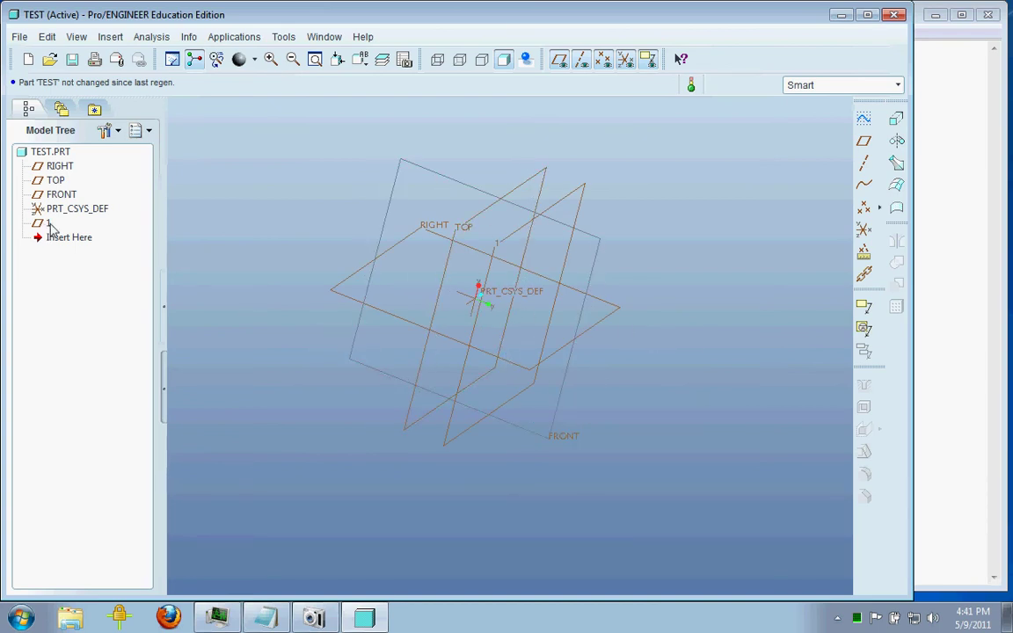
# Save TEST.PRT, overwriting the existing test.prt in Documents
pyautogui.click(76, 68)
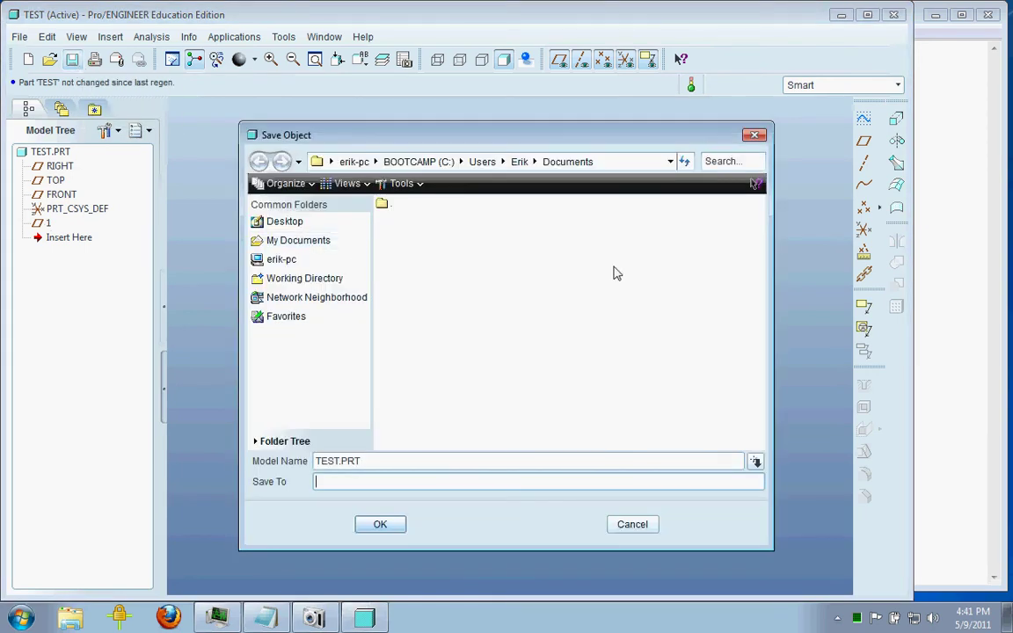
pyautogui.click(383, 524)
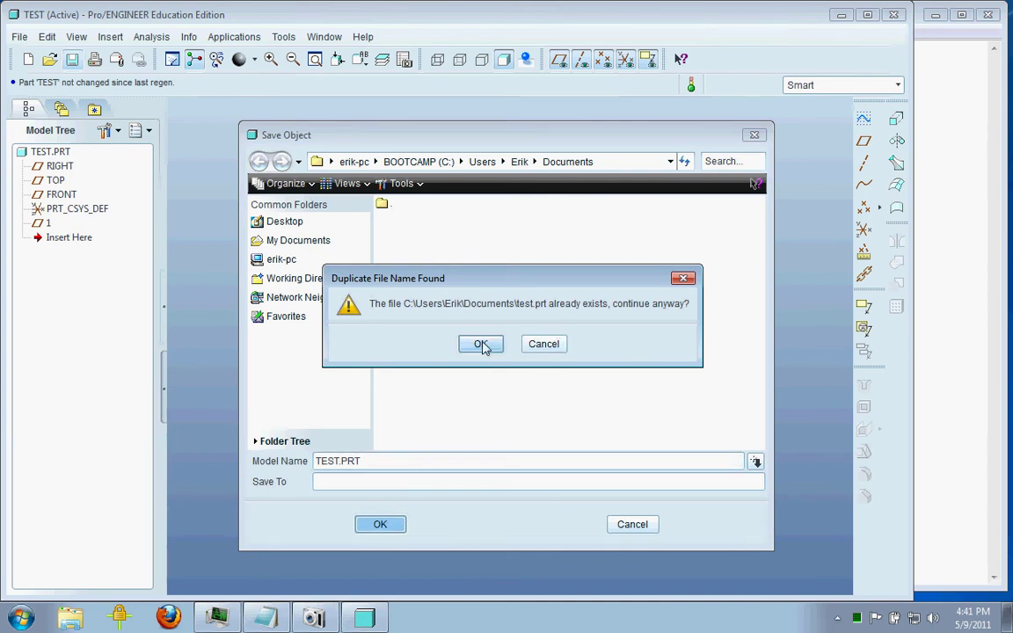
pyautogui.click(481, 343)
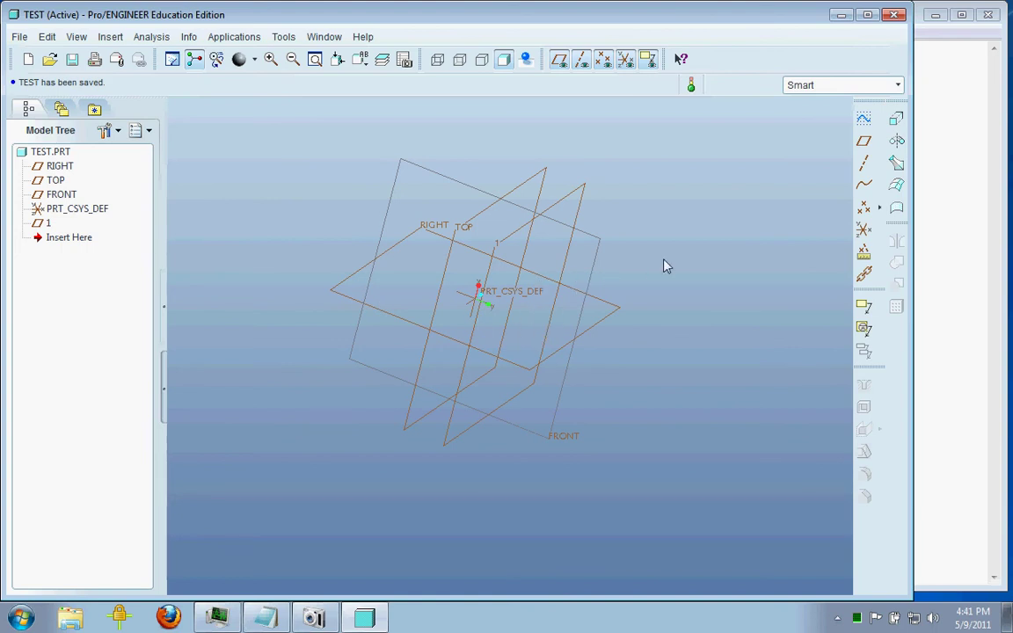
# Close the TEST part window with File > Close Window
pyautogui.click(19, 37)
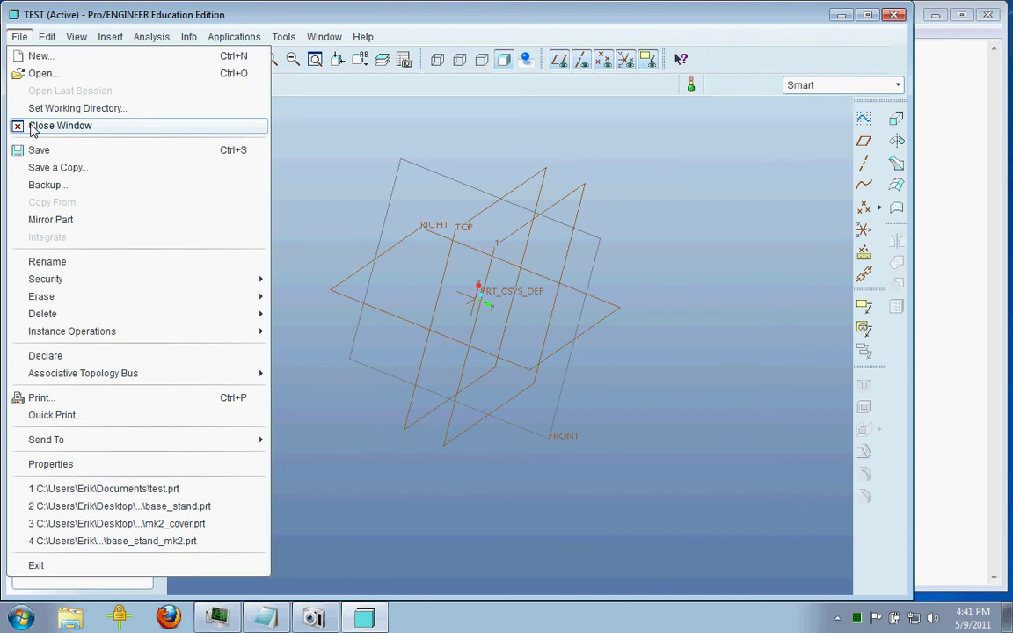
pyautogui.click(505, 143)
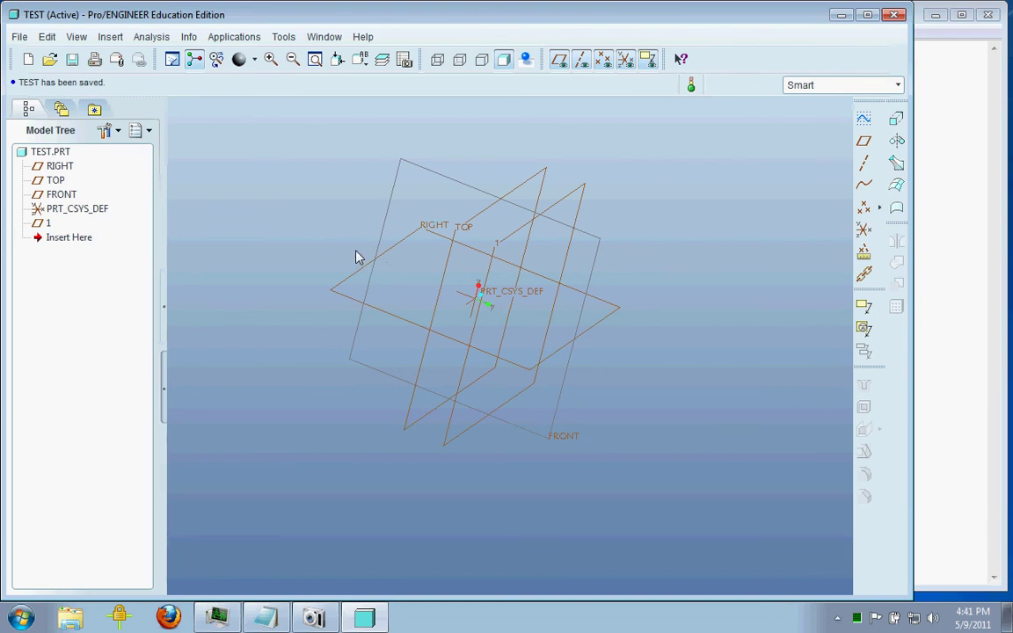
pyautogui.click(19, 36)
pyautogui.click(40, 124)
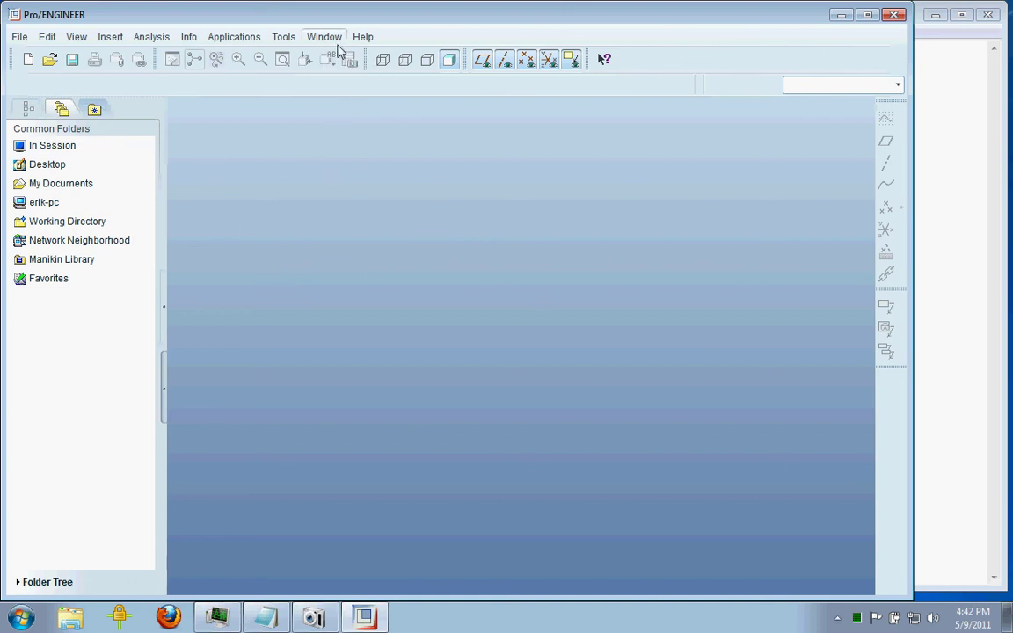
# Reopen test.prt from the Documents folder to confirm plane 1 survived
pyautogui.click(50, 59)
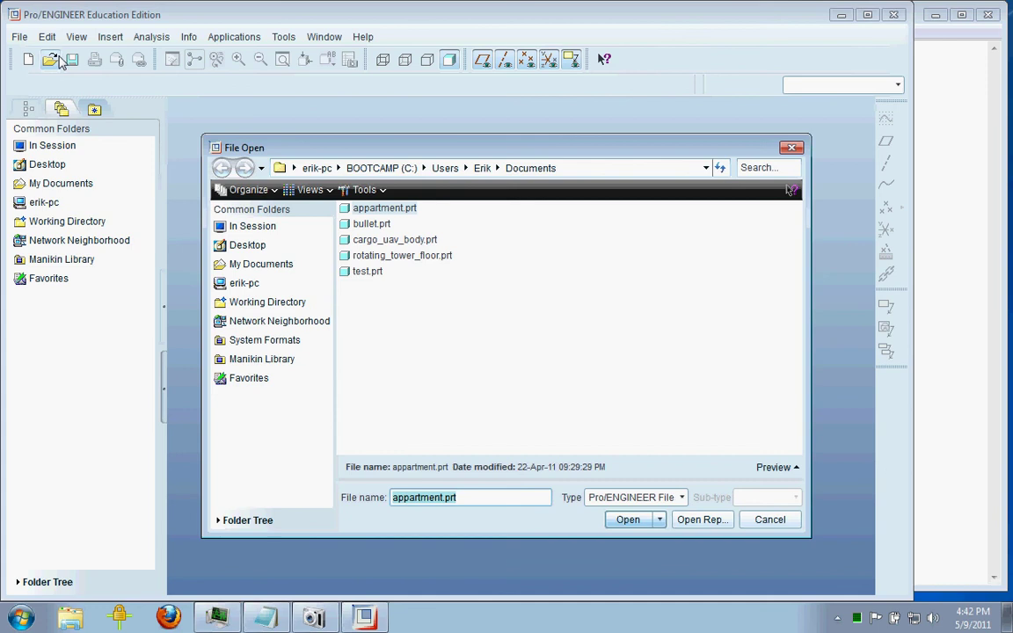
pyautogui.click(367, 271)
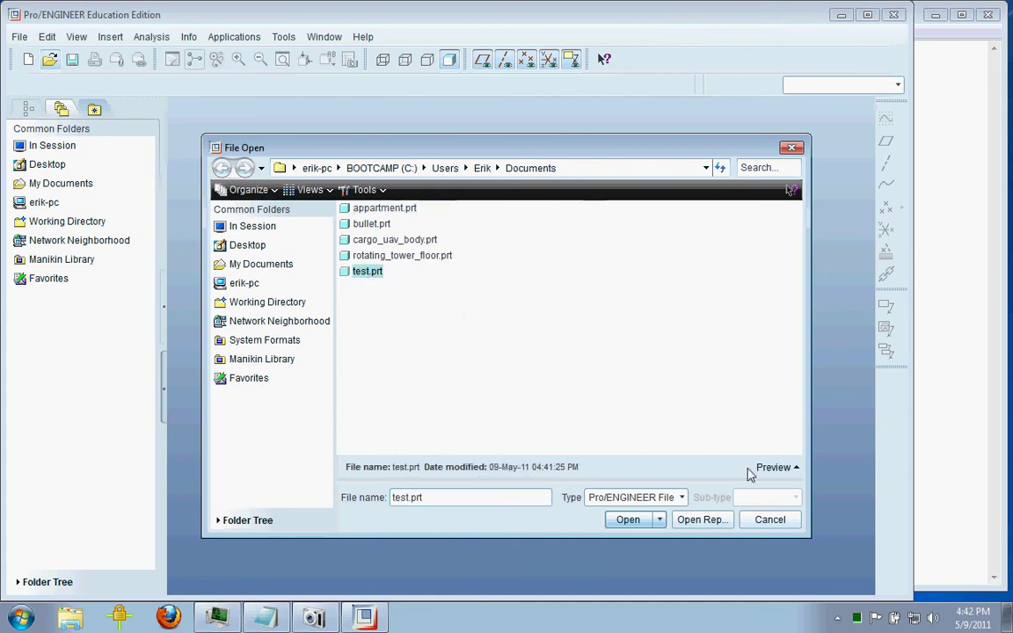
pyautogui.click(637, 519)
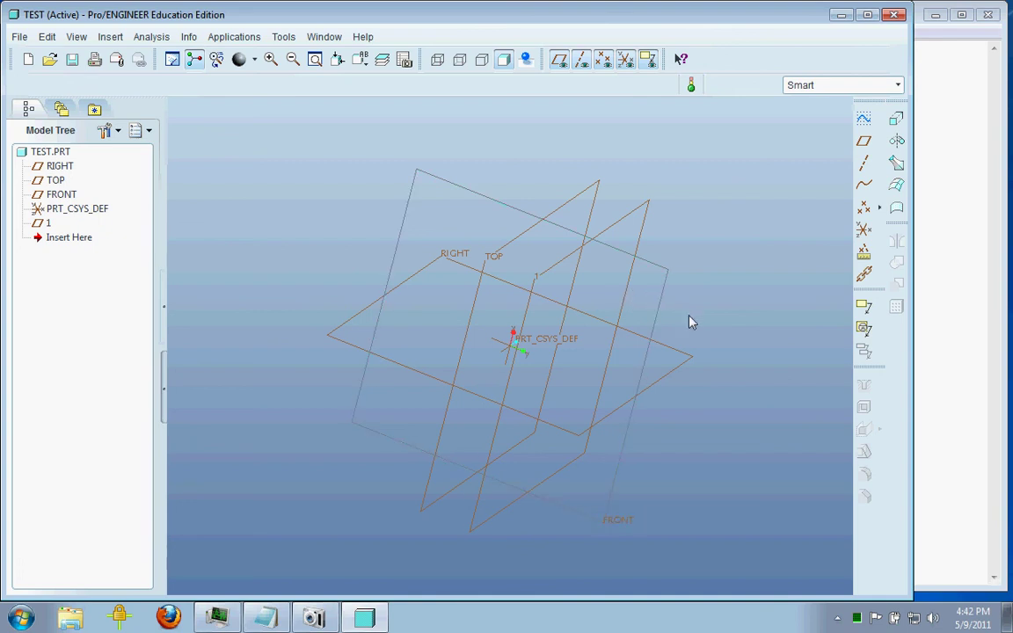
# Open the cargo_uav_body.prt sample model from Documents
pyautogui.click(49, 61)
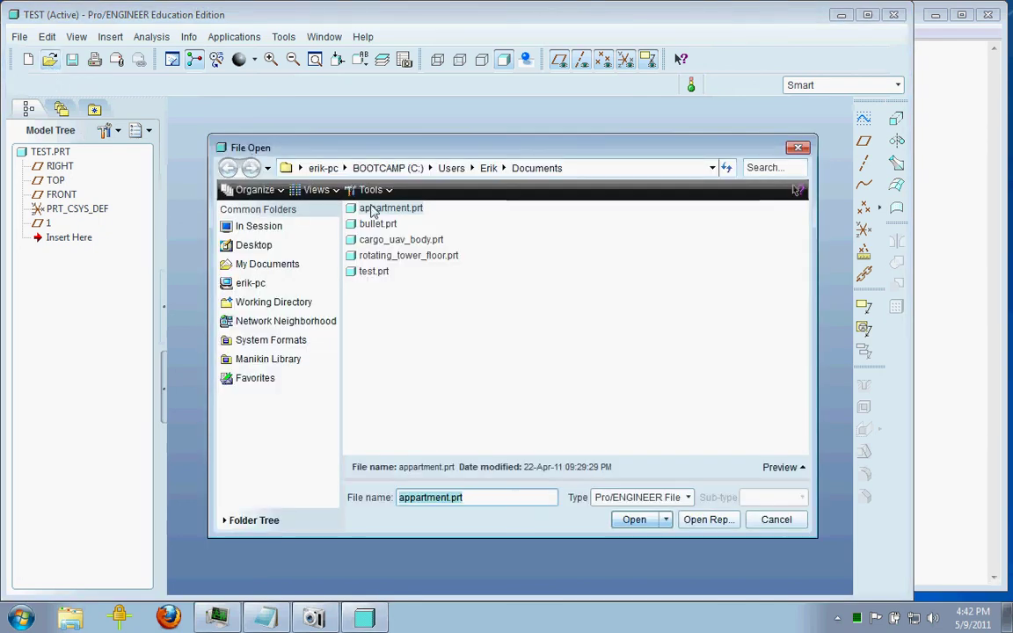
pyautogui.click(398, 255)
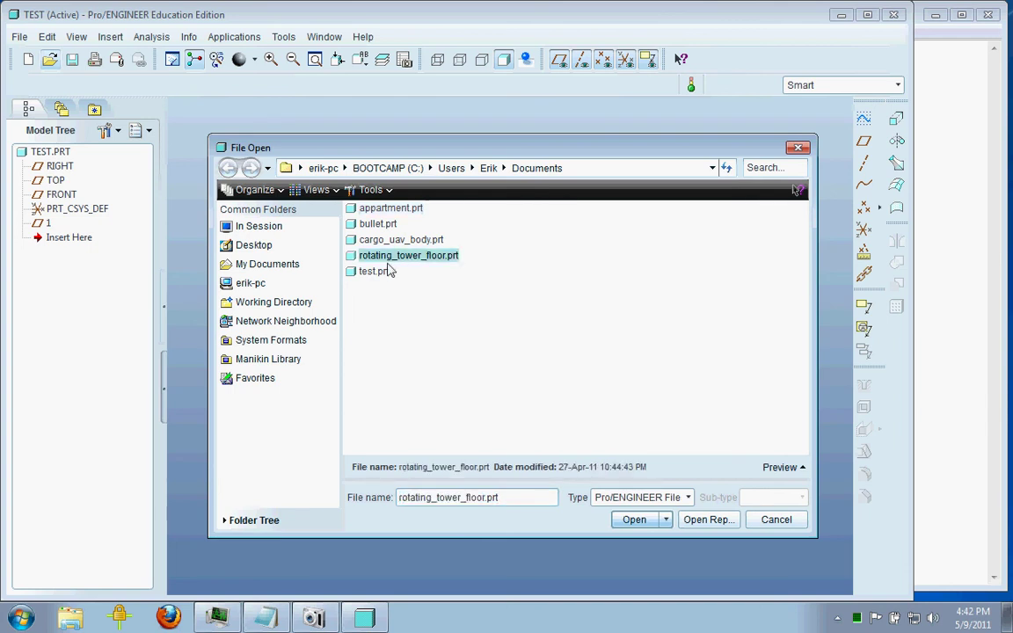
pyautogui.click(387, 209)
pyautogui.click(400, 239)
pyautogui.click(634, 520)
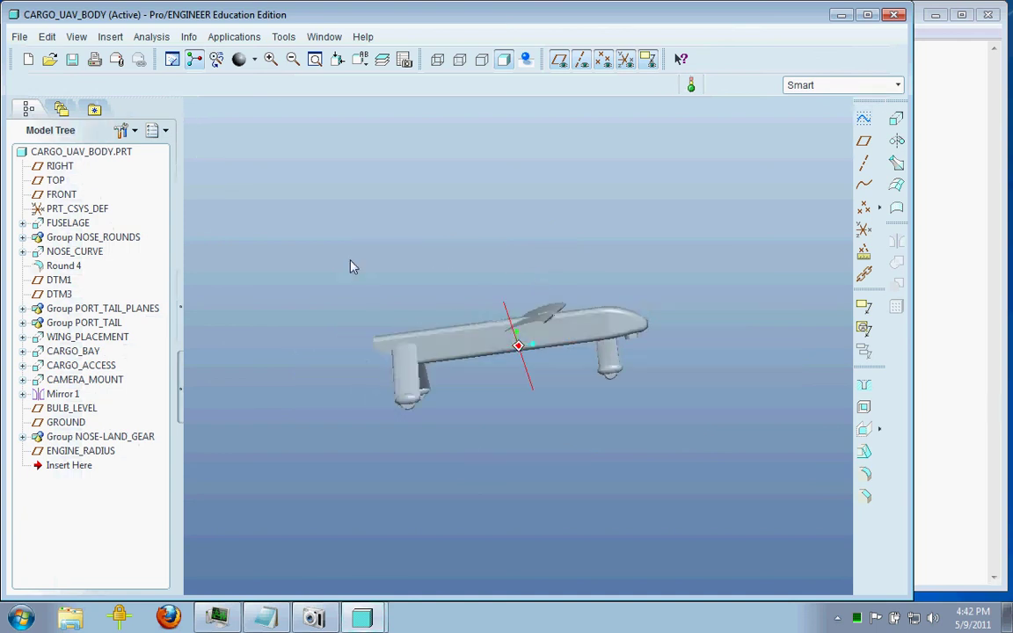
pyautogui.moveTo(350, 264)
pyautogui.mouseDown(button='middle')
pyautogui.moveTo(271, 283)
pyautogui.moveTo(313, 305)
pyautogui.moveTo(669, 329)
pyautogui.moveTo(673, 298)
pyautogui.moveTo(754, 273)
pyautogui.moveTo(569, 355)
pyautogui.mouseUp(button='middle')
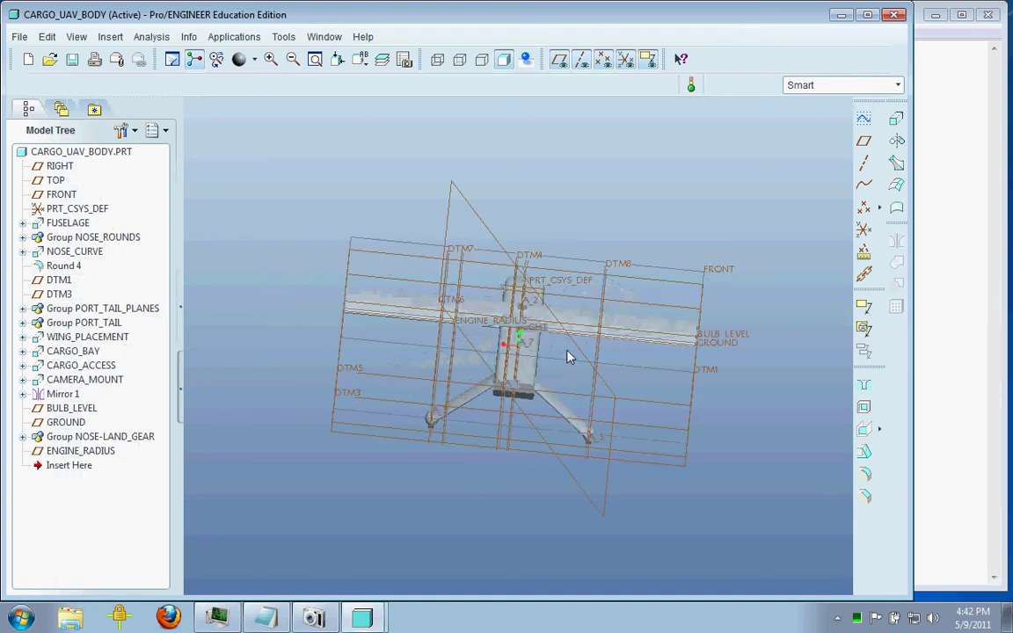
pyautogui.moveTo(417, 437)
pyautogui.mouseDown(button='middle')
pyautogui.moveTo(574, 407)
pyautogui.moveTo(576, 271)
pyautogui.moveTo(648, 393)
pyautogui.moveTo(638, 417)
pyautogui.moveTo(579, 335)
pyautogui.mouseUp(button='middle')
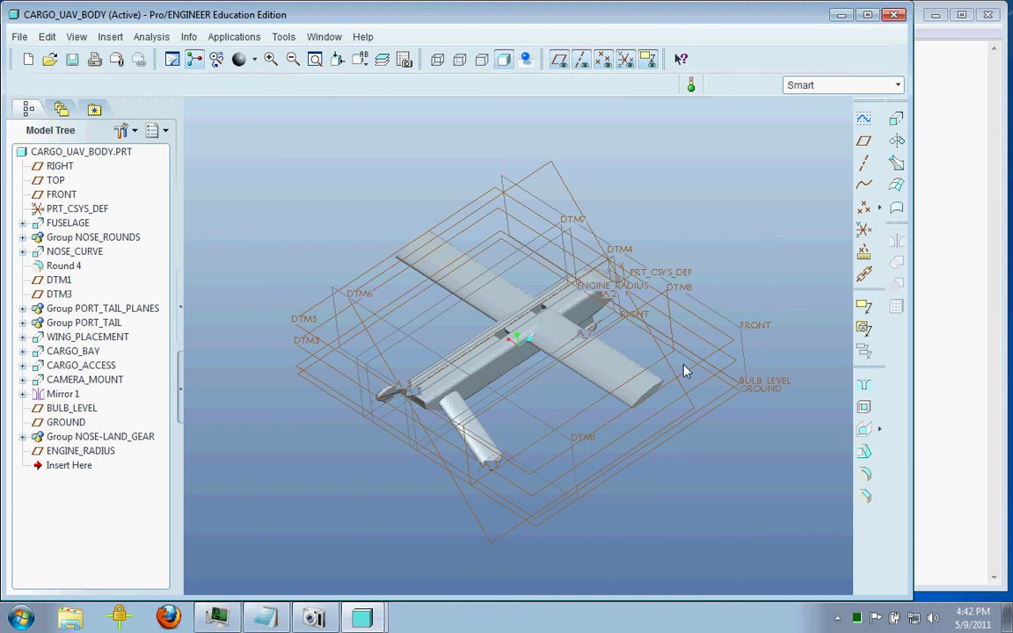
pyautogui.moveTo(668, 486)
pyautogui.mouseDown(button='middle')
pyautogui.moveTo(771, 477)
pyautogui.moveTo(770, 453)
pyautogui.moveTo(3, 237)
pyautogui.mouseUp(button='middle')
pyautogui.click(63, 281)
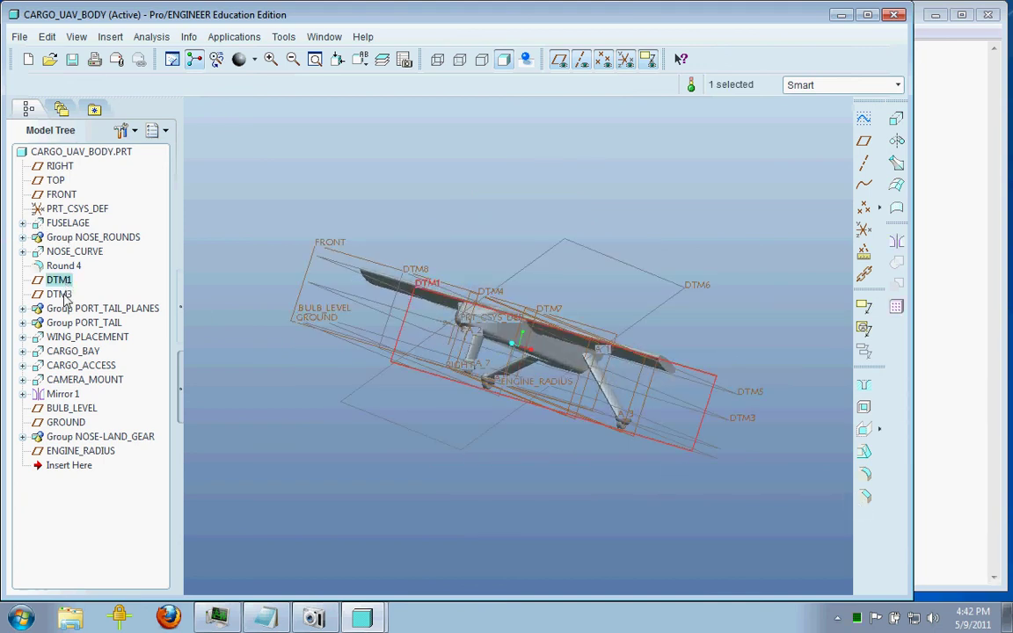
pyautogui.click(59, 294)
pyautogui.click(59, 408)
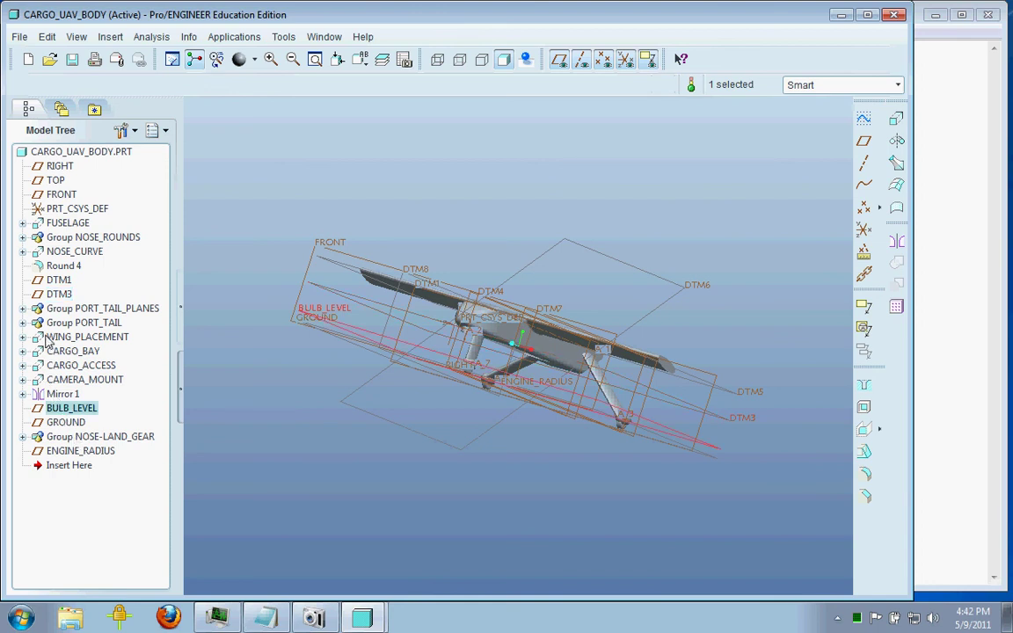
pyautogui.moveTo(531, 312)
pyautogui.mouseDown(button='middle')
pyautogui.moveTo(418, 294)
pyautogui.moveTo(289, 307)
pyautogui.moveTo(456, 336)
pyautogui.moveTo(437, 400)
pyautogui.moveTo(451, 368)
pyautogui.moveTo(537, 362)
pyautogui.moveTo(627, 413)
pyautogui.moveTo(573, 437)
pyautogui.moveTo(475, 357)
pyautogui.moveTo(456, 322)
pyautogui.moveTo(578, 319)
pyautogui.moveTo(697, 344)
pyautogui.moveTo(814, 415)
pyautogui.mouseUp(button='middle')
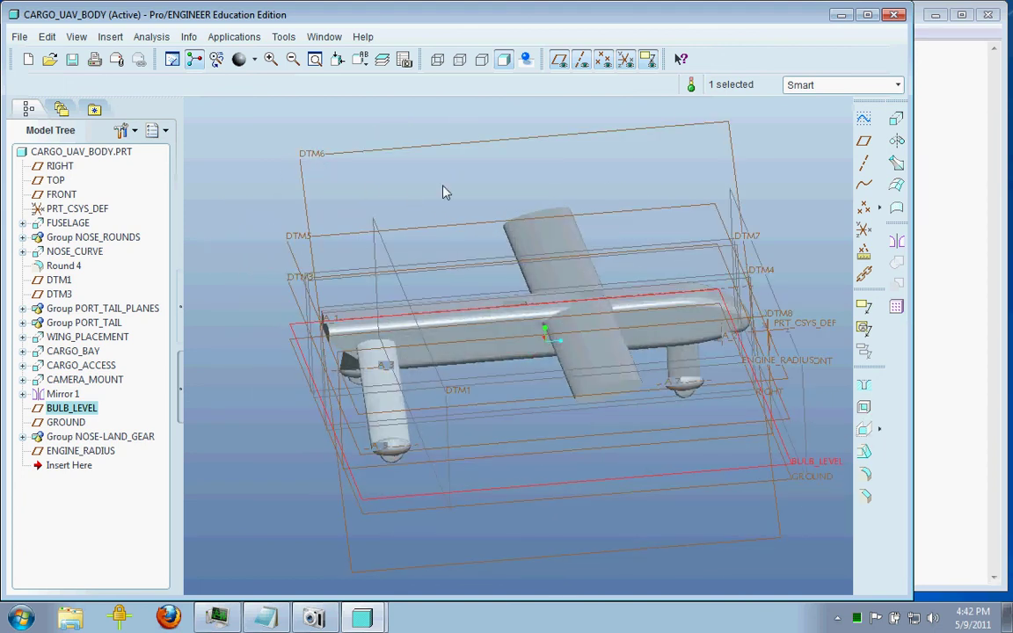
pyautogui.click(315, 620)
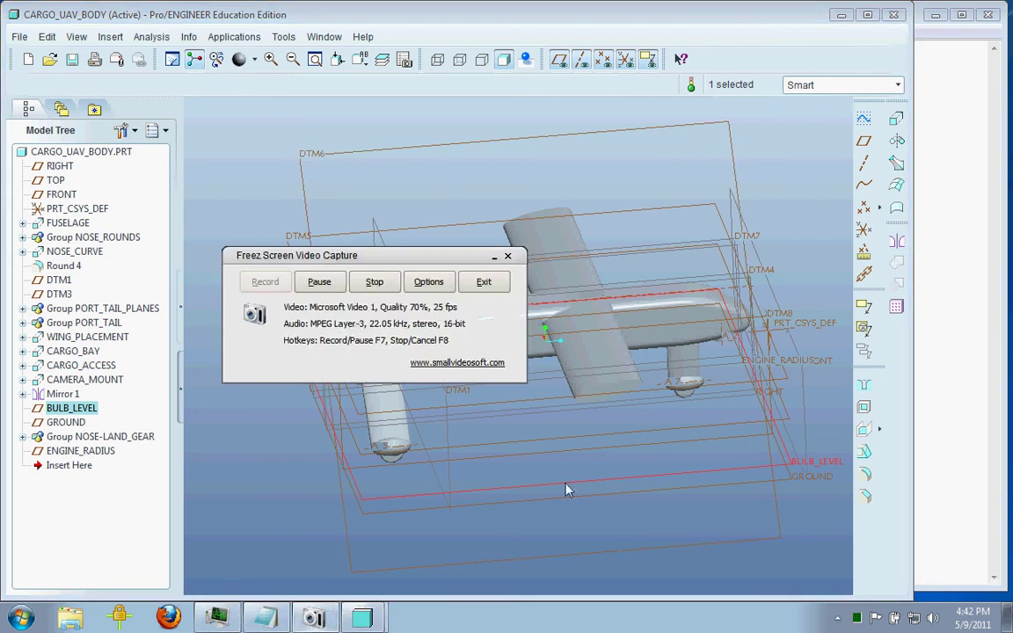